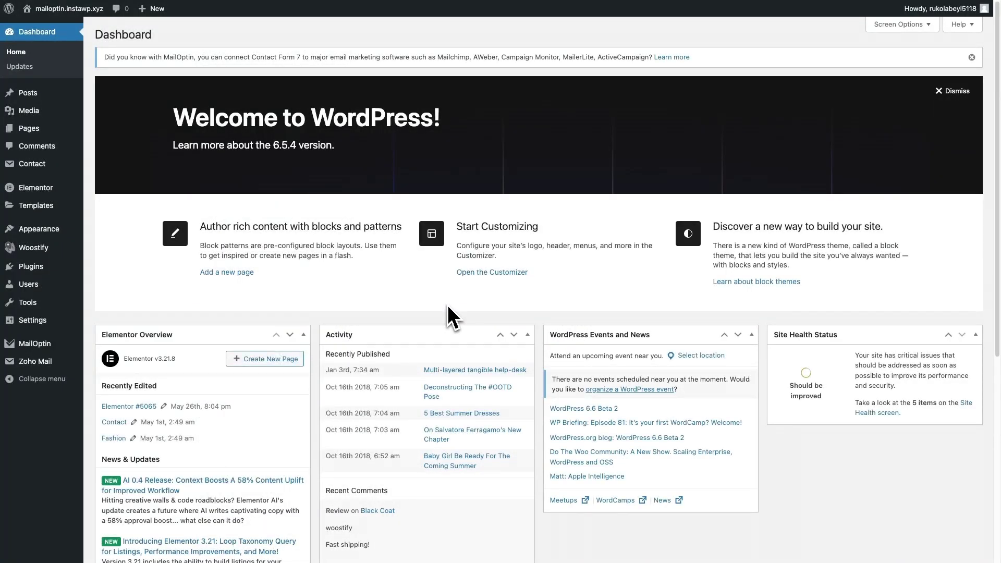
- Go to MailOptin's Emails page and start setting up a new Email Automation
{"action": "mouse_move", "coordinate": [46, 346]}
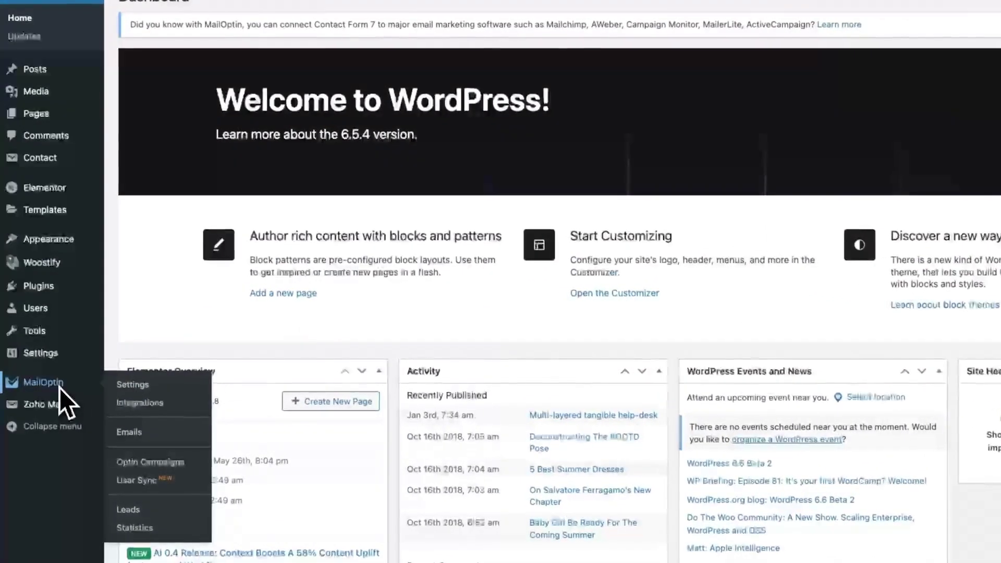
{"action": "left_click", "coordinate": [141, 434]}
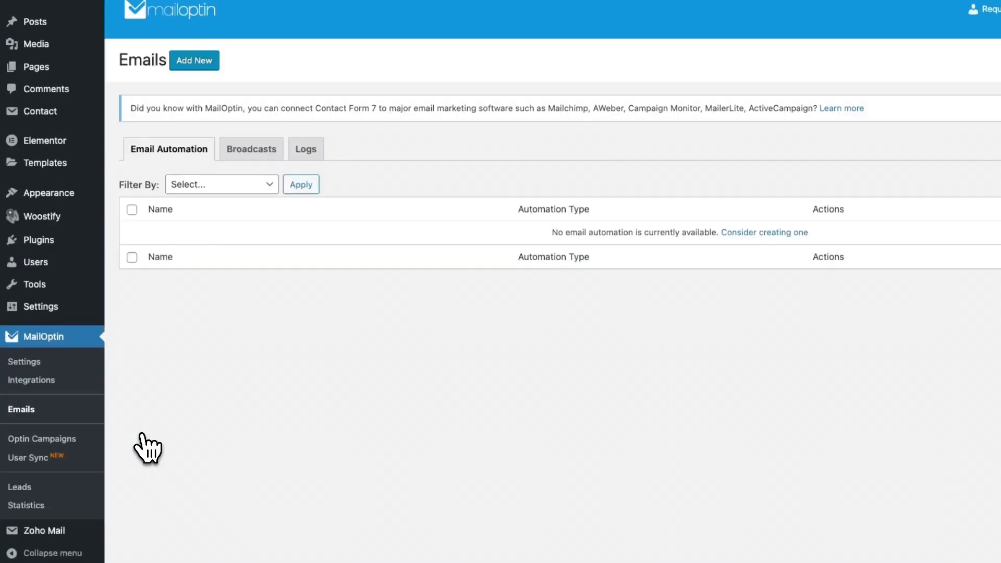
{"action": "left_click", "coordinate": [204, 73]}
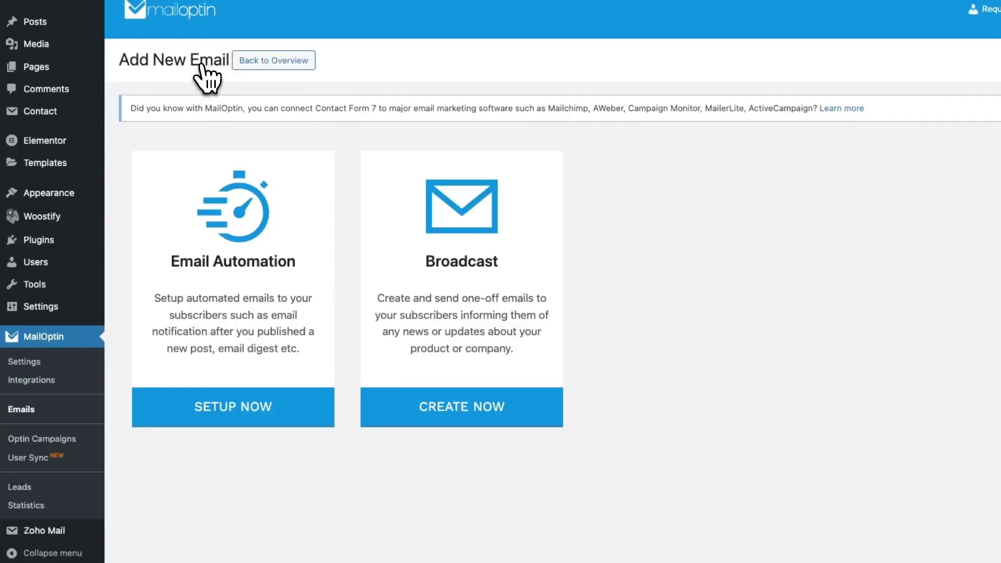
{"action": "left_click", "coordinate": [245, 266]}
- Title the automation Weekly and create it as a Posts Email Digest using the Lucid Template
{"action": "left_click", "coordinate": [262, 156]}
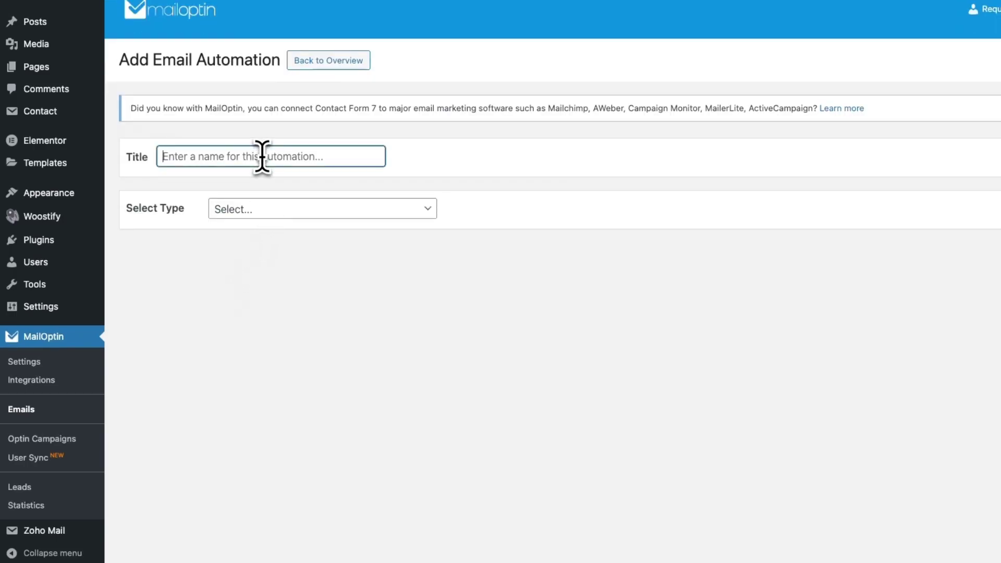
{"action": "type", "text": "Weekly"}
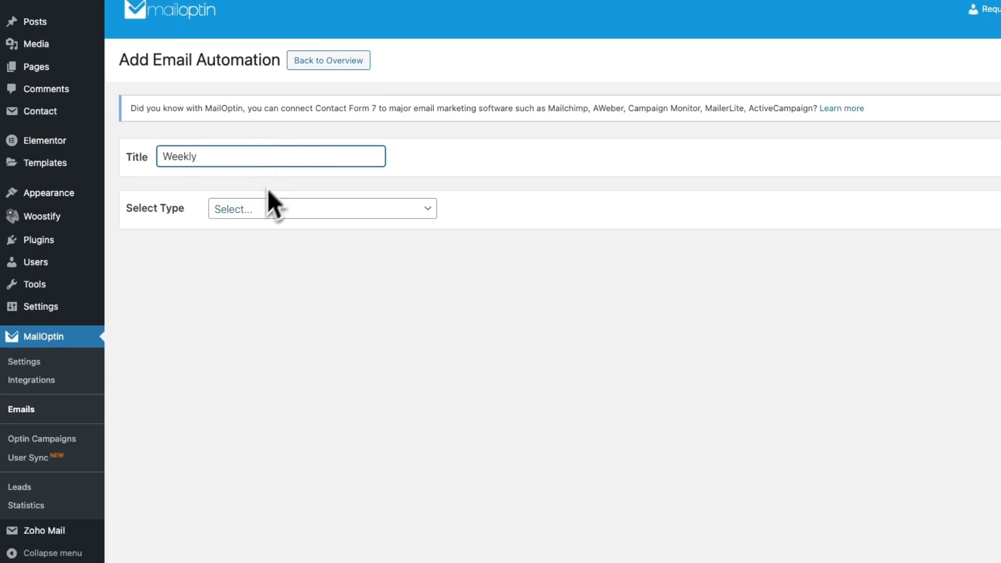
{"action": "left_click", "coordinate": [217, 209]}
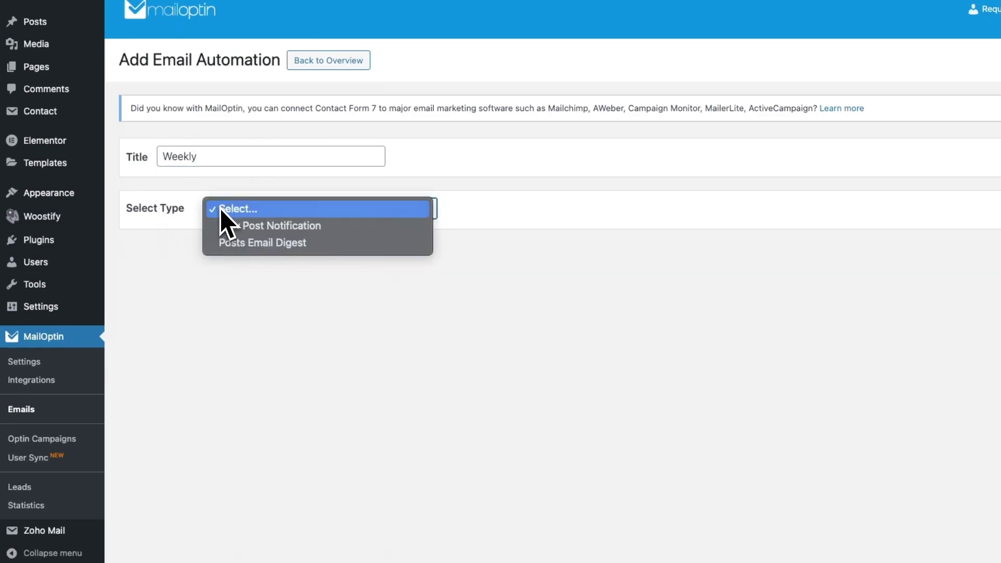
{"action": "left_click", "coordinate": [242, 241]}
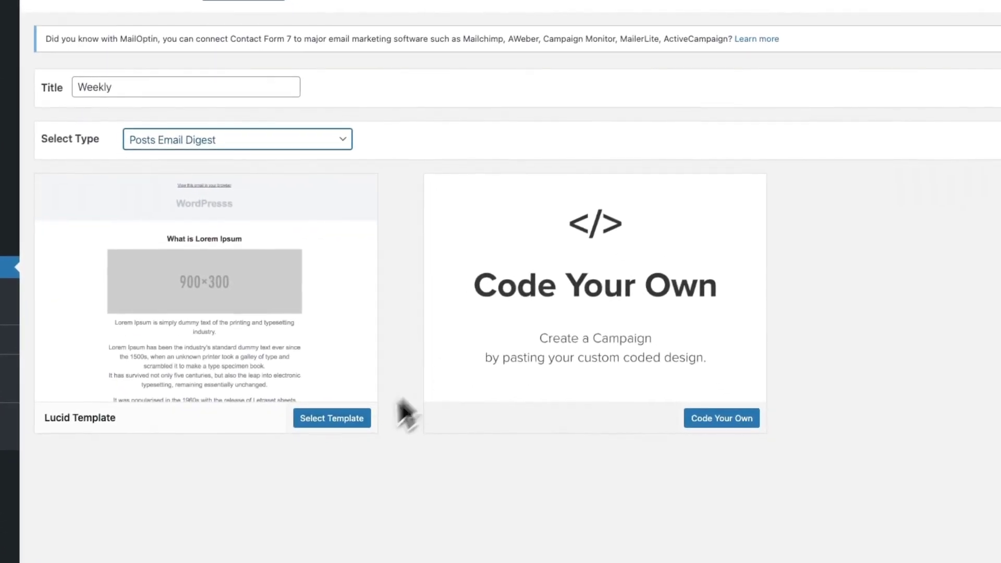
{"action": "left_click", "coordinate": [353, 421]}
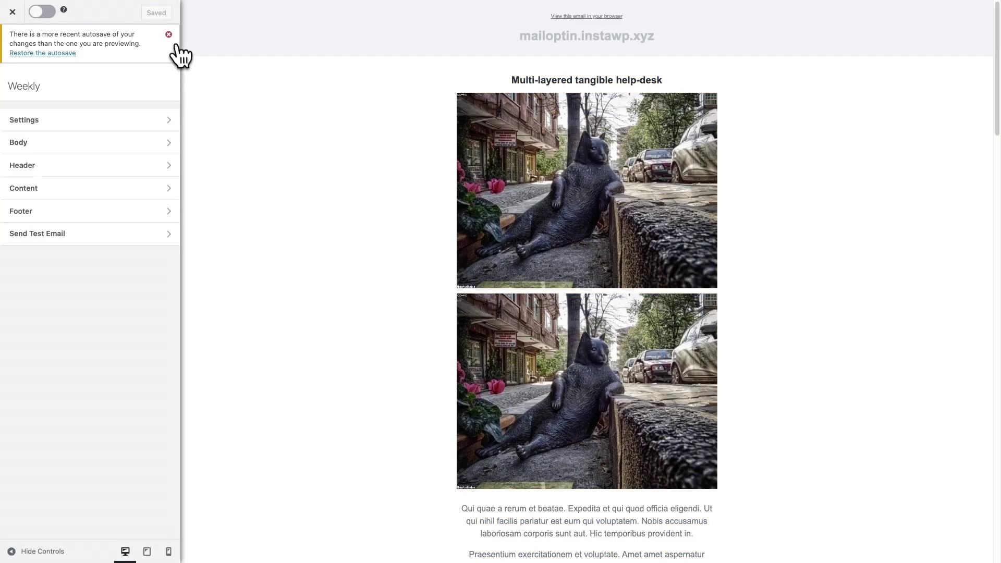
- Dismiss the autosave notice and open the automation's Settings section
{"action": "left_click", "coordinate": [168, 34]}
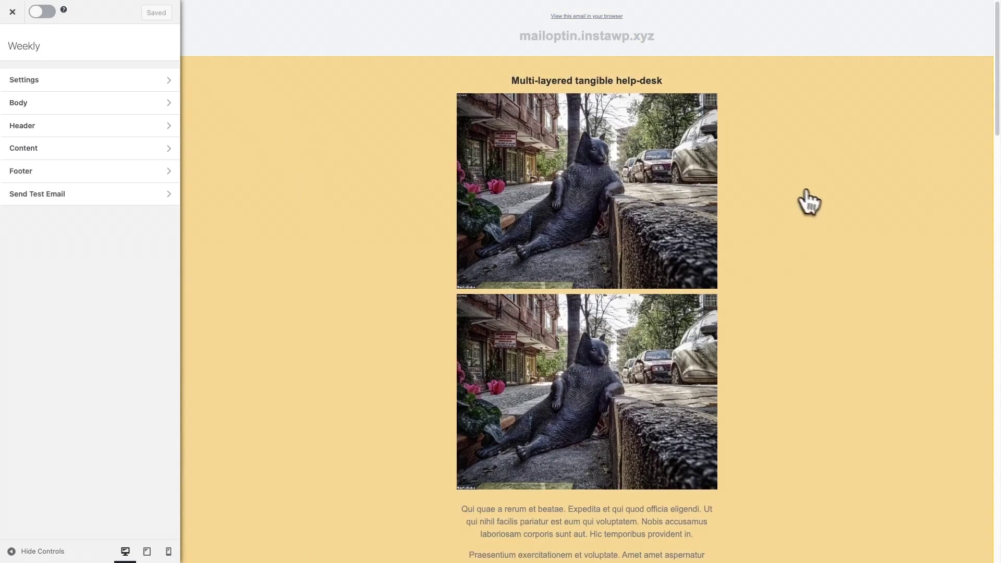
{"action": "scroll", "coordinate": [777, 206], "scroll_direction": "down", "scroll_amount": 10}
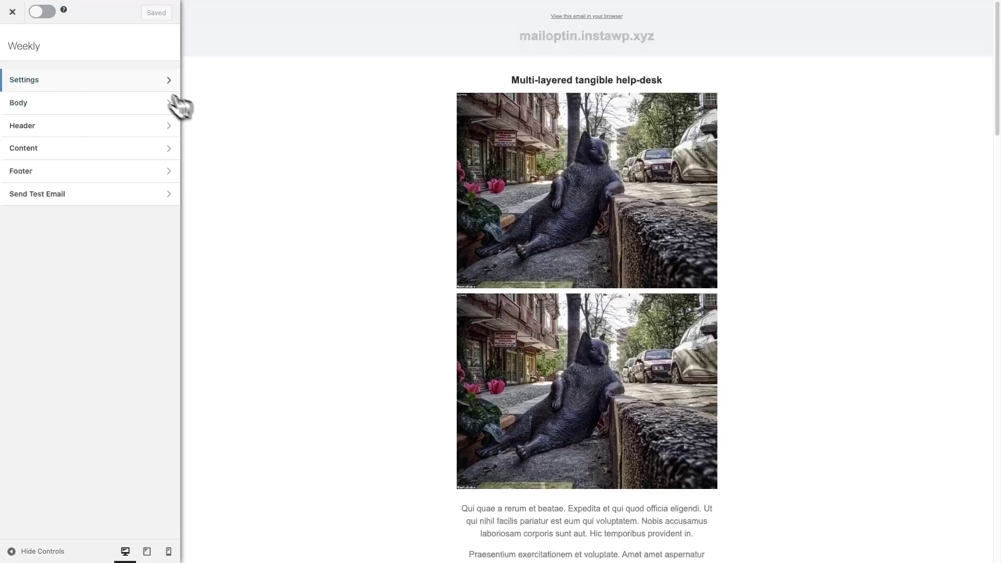
{"action": "left_click", "coordinate": [152, 84]}
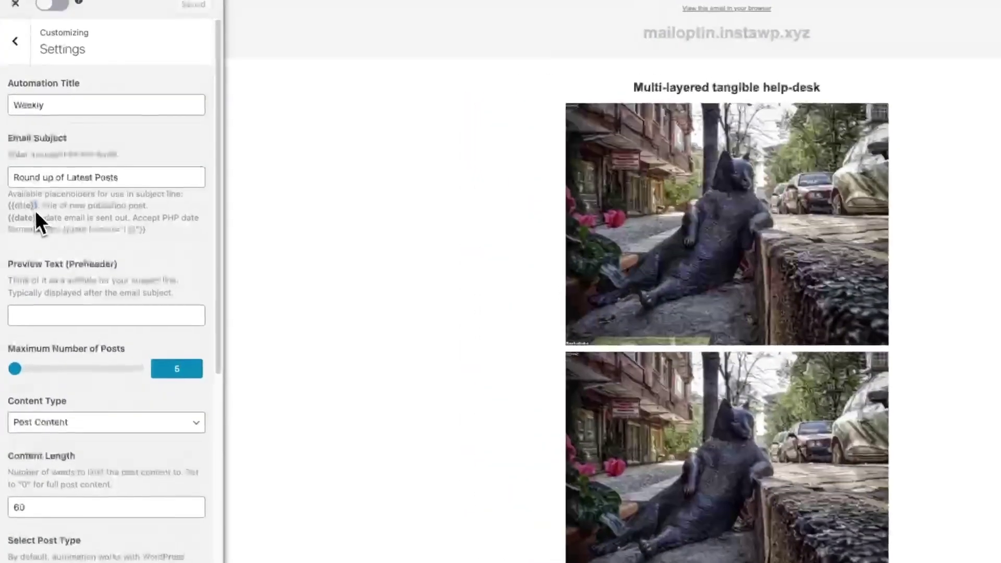
- Try the {{title}} placeholder at the start of the email subject and delete it again
{"action": "left_click_drag", "start_coordinate": [30, 177], "coordinate": [7, 179]}
{"action": "key", "text": "ctrl+c"}
{"action": "left_click", "coordinate": [13, 180]}
{"action": "key", "text": "ctrl+v"}
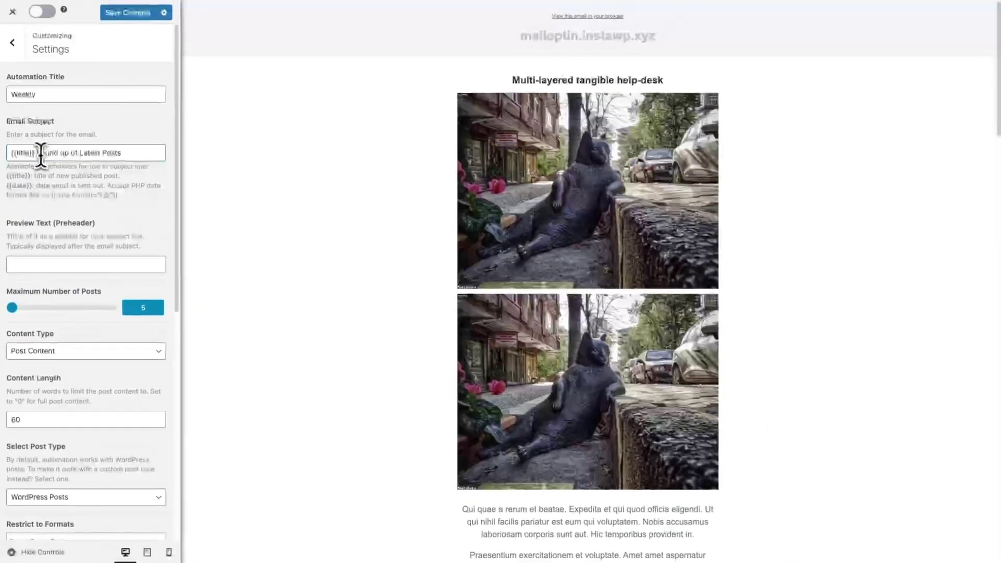
{"action": "left_click_drag", "start_coordinate": [41, 154], "coordinate": [2, 154]}
{"action": "key", "text": "BackSpace"}
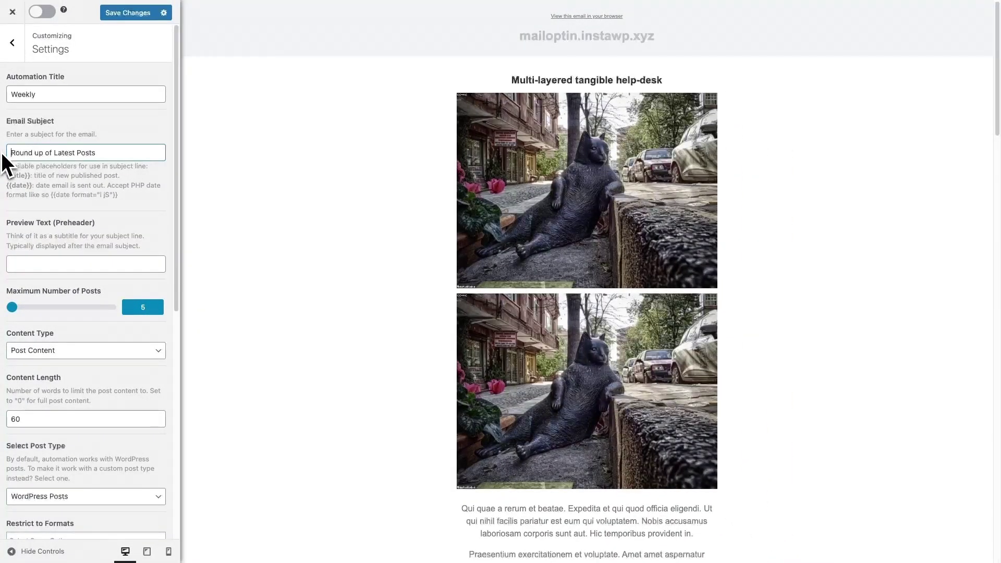
- Try 1 as the maximum number of posts, check the email preview, and set the maximum to 8
{"action": "scroll", "coordinate": [20, 230], "scroll_direction": "down", "scroll_amount": 3}
{"action": "left_click", "coordinate": [11, 244]}
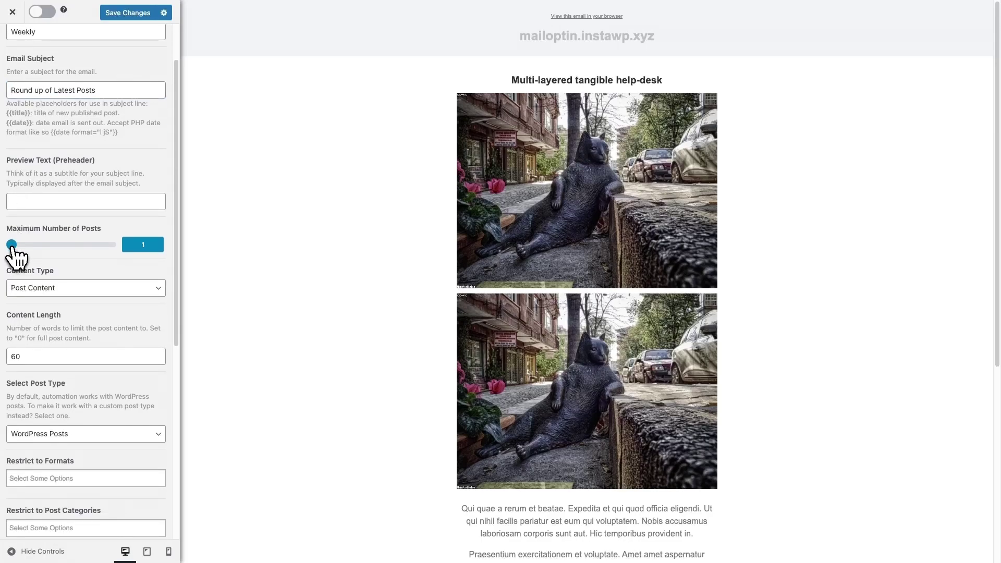
{"action": "scroll", "coordinate": [571, 239], "scroll_direction": "down", "scroll_amount": 4}
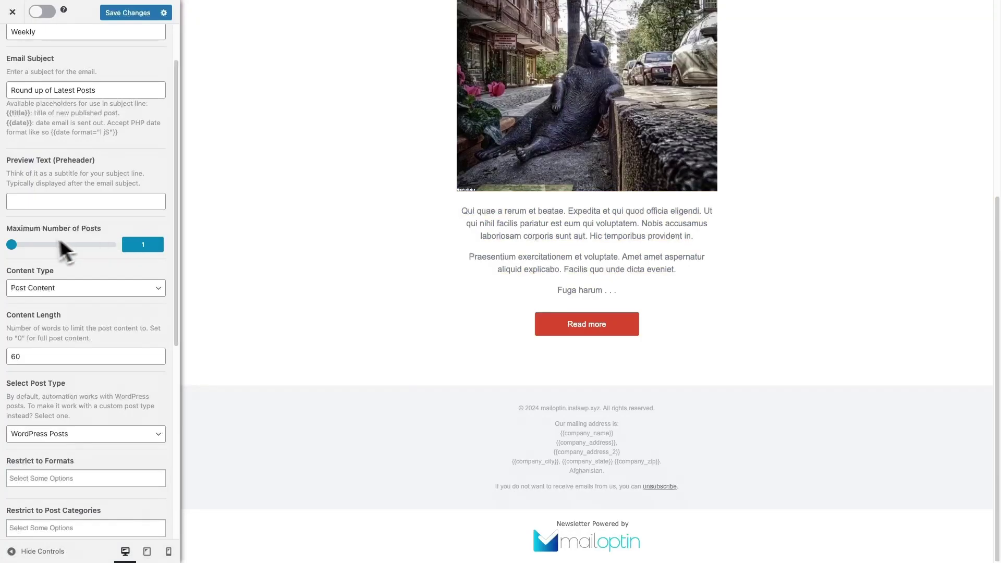
{"action": "left_click_drag", "start_coordinate": [63, 244], "coordinate": [14, 247]}
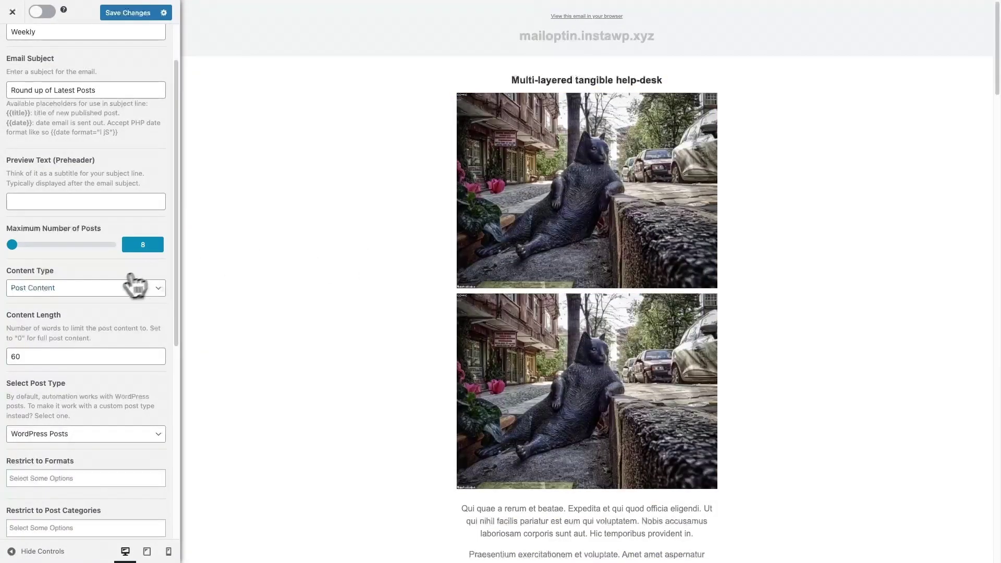
- Keep Post Content as the content type and set the content length to 39 words
{"action": "left_click", "coordinate": [101, 288]}
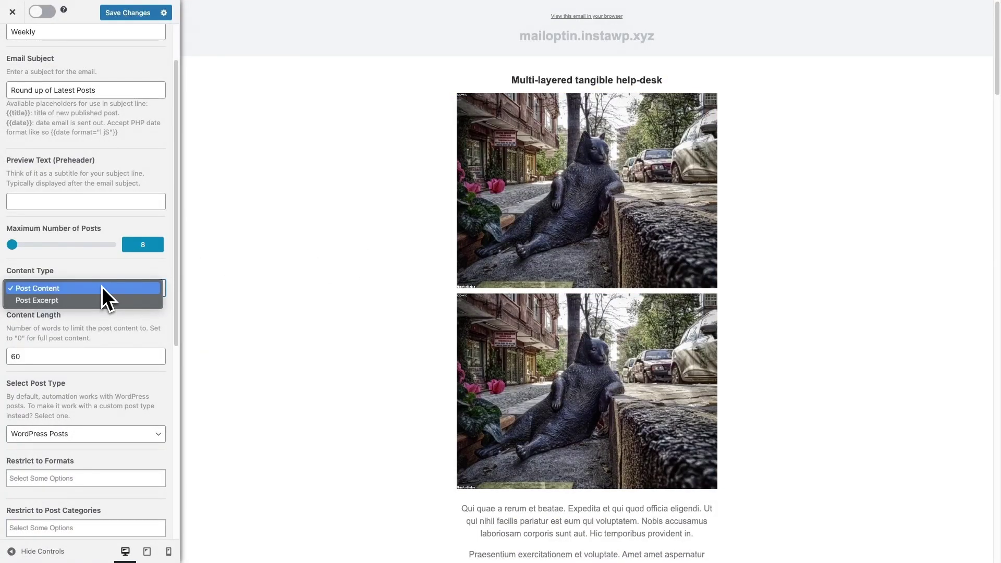
{"action": "left_click", "coordinate": [99, 284]}
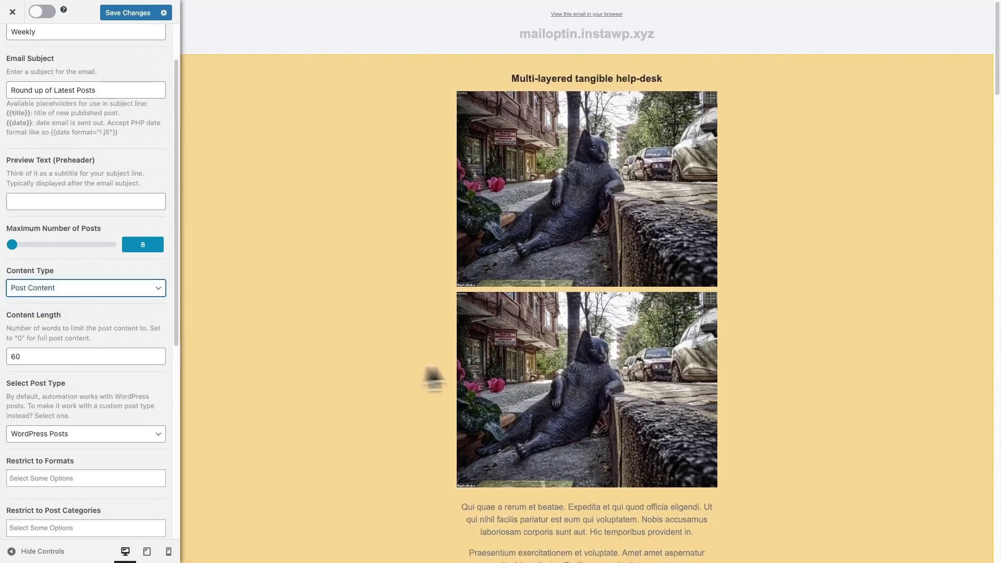
{"action": "scroll", "coordinate": [419, 378], "scroll_direction": "down", "scroll_amount": 2}
{"action": "left_click_drag", "start_coordinate": [41, 357], "coordinate": [7, 357]}
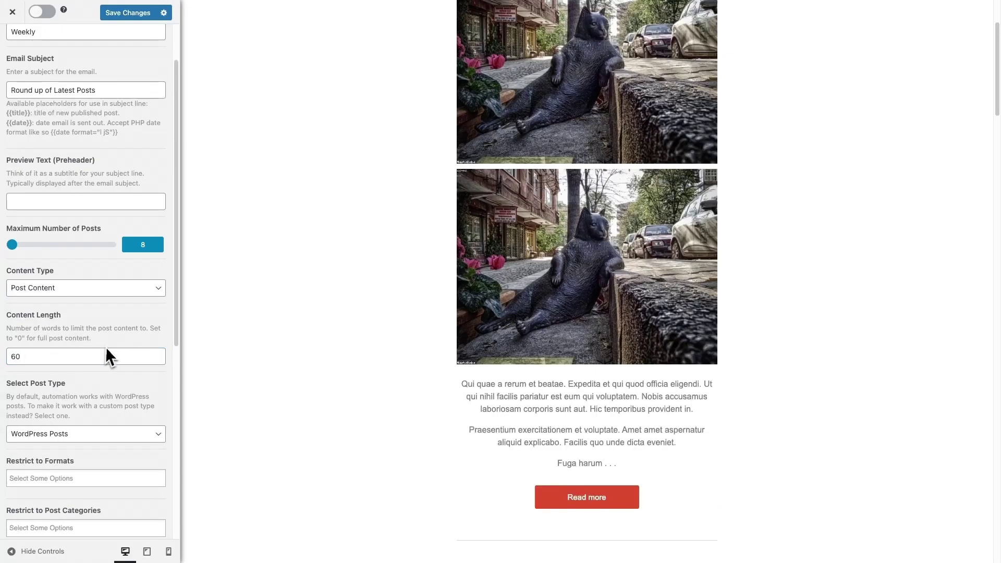
{"action": "left_click", "coordinate": [56, 357]}
{"action": "type", "text": "20"}
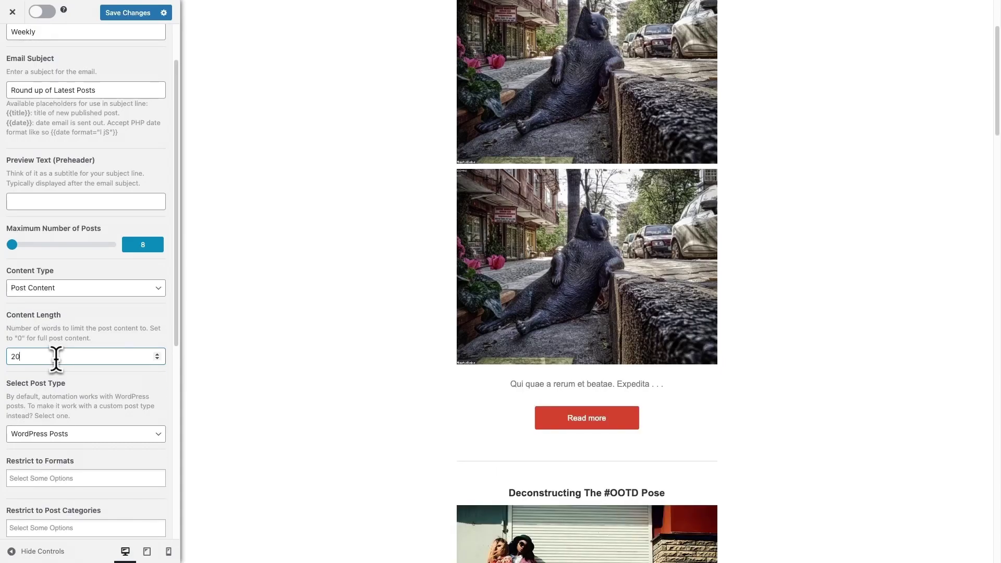
{"action": "key", "text": "BackSpace"}
{"action": "key", "text": "BackSpace"}
{"action": "type", "text": "39"}
- Check the available post types and keep WordPress Posts selected
{"action": "scroll", "coordinate": [56, 357], "scroll_direction": "down", "scroll_amount": 2}
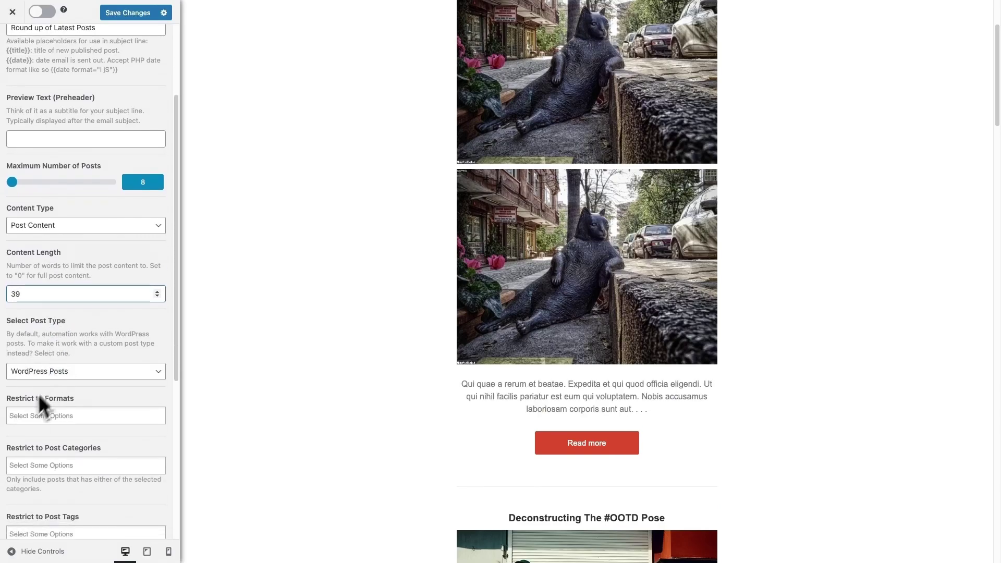
{"action": "left_click", "coordinate": [60, 376]}
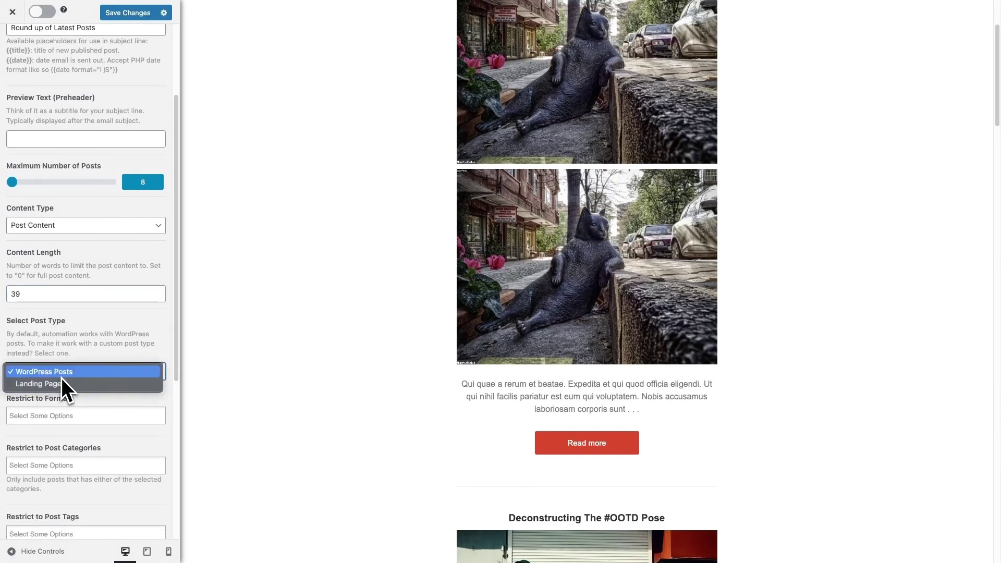
{"action": "left_click", "coordinate": [96, 358]}
- Review the options for restricting the digest by post category, tag and author without selecting any
{"action": "scroll", "coordinate": [95, 362], "scroll_direction": "down", "scroll_amount": 2}
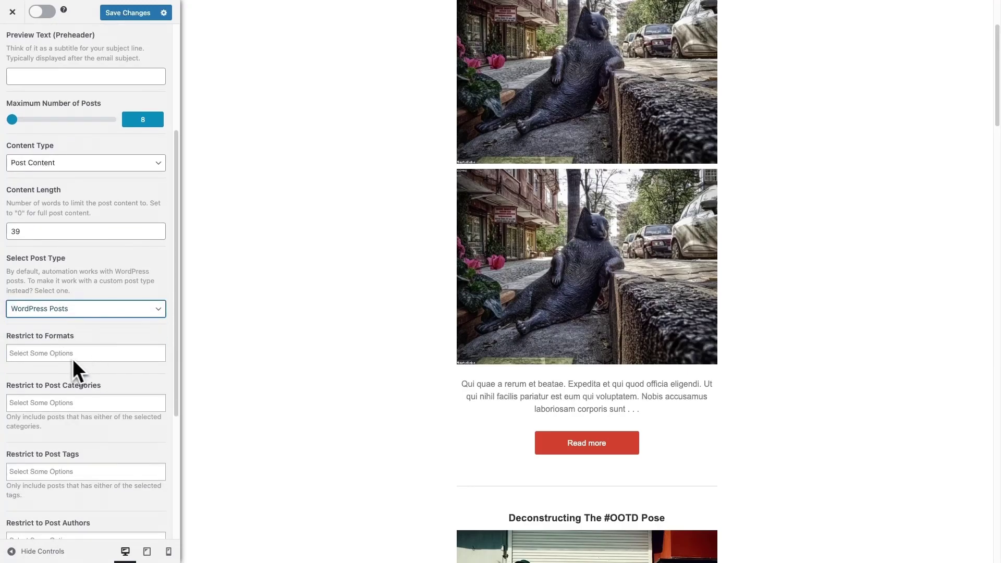
{"action": "left_click", "coordinate": [65, 402]}
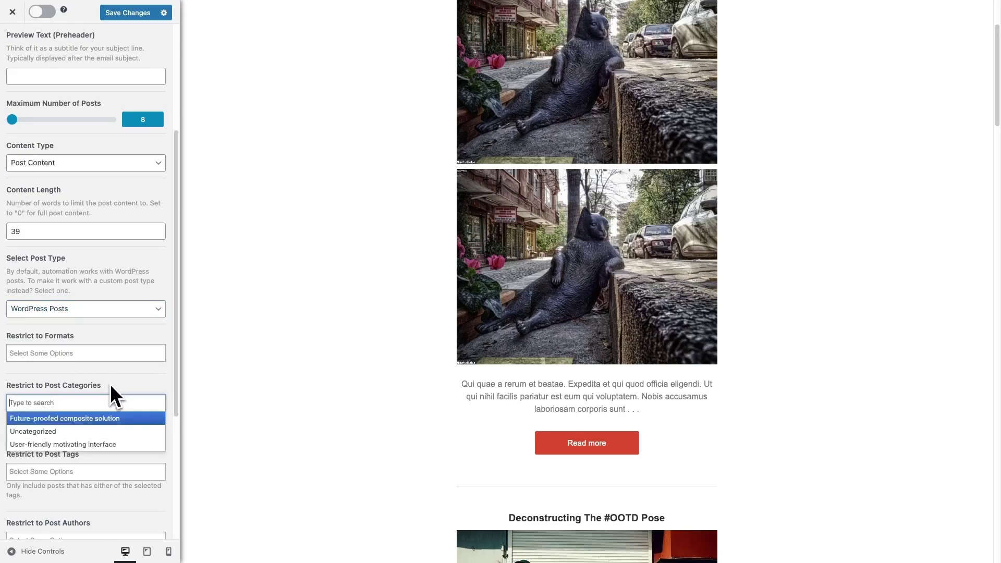
{"action": "scroll", "coordinate": [111, 385], "scroll_direction": "down", "scroll_amount": 2}
{"action": "left_click", "coordinate": [77, 409]}
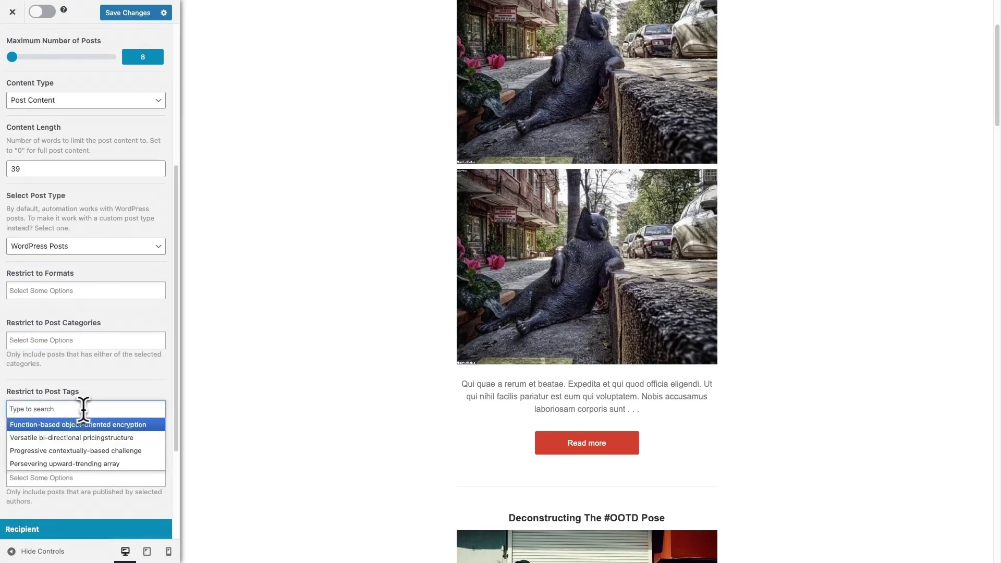
{"action": "scroll", "coordinate": [104, 389], "scroll_direction": "down", "scroll_amount": 4}
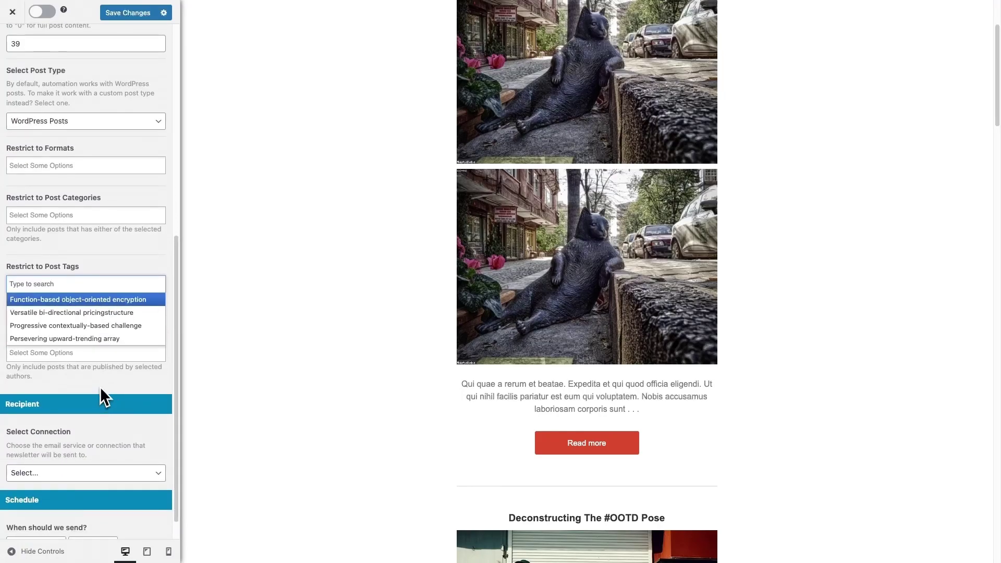
{"action": "left_click", "coordinate": [93, 352]}
{"action": "left_click", "coordinate": [114, 332]}
- Set the recipient connection to MailerLite and choose Tutorials as the email list
{"action": "scroll", "coordinate": [115, 329], "scroll_direction": "down", "scroll_amount": 1}
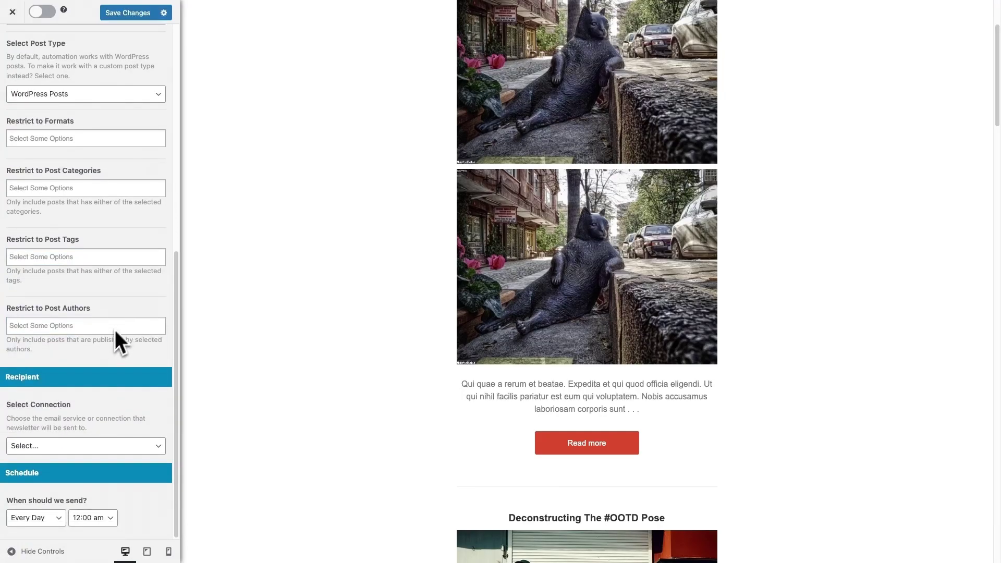
{"action": "left_click", "coordinate": [43, 447]}
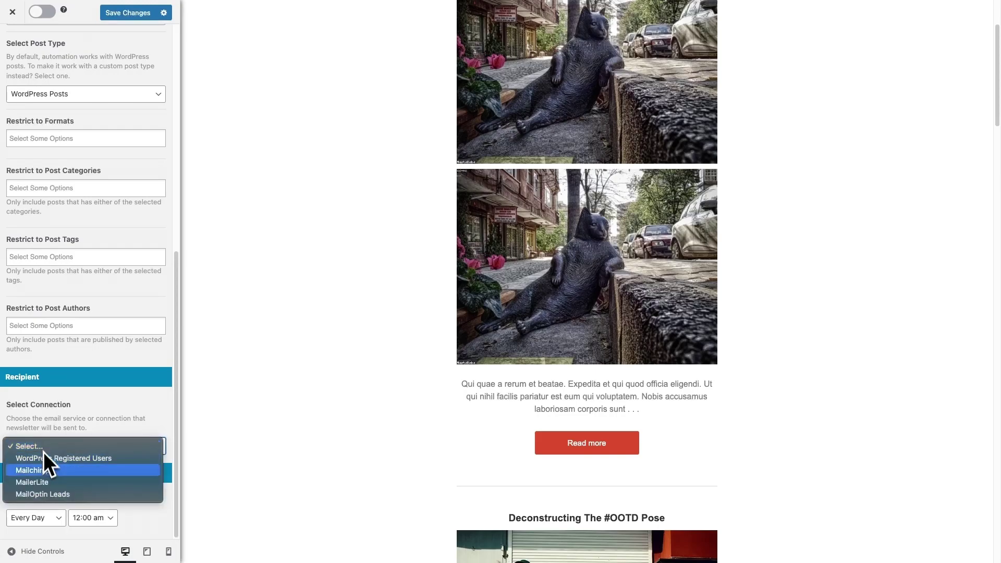
{"action": "left_click", "coordinate": [39, 481]}
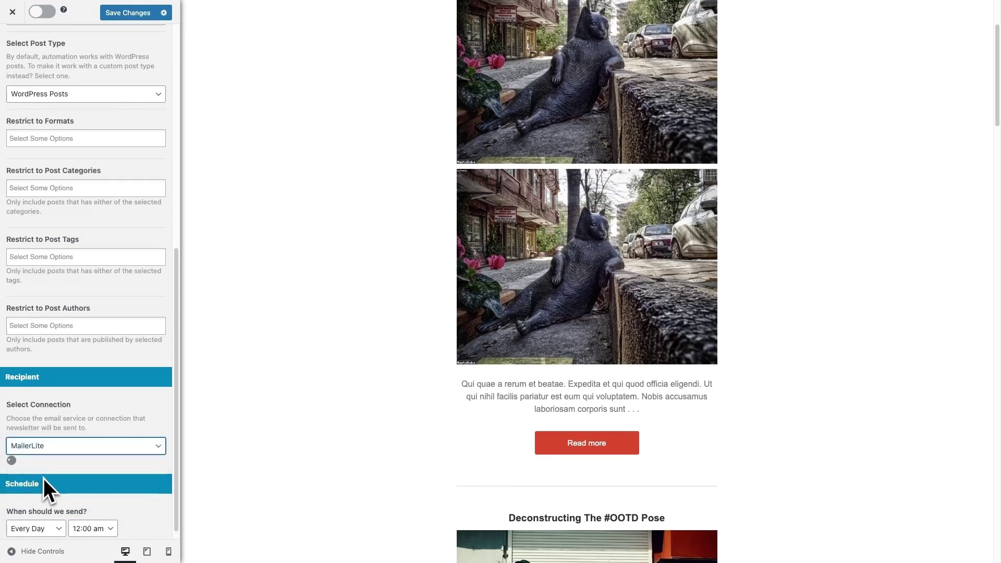
{"action": "left_click", "coordinate": [41, 503]}
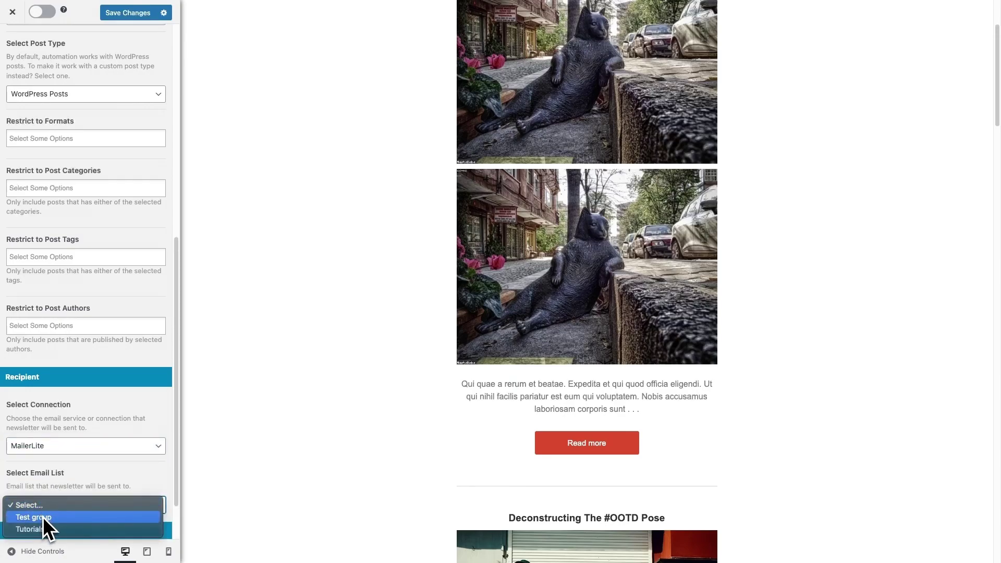
{"action": "left_click", "coordinate": [42, 517]}
{"action": "left_click", "coordinate": [48, 508]}
{"action": "left_click", "coordinate": [30, 517]}
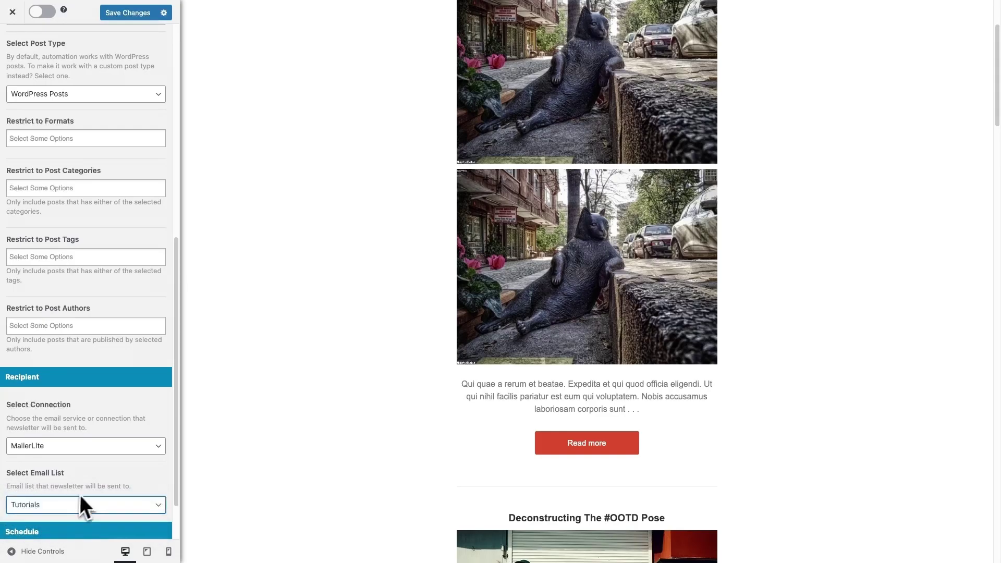
- Schedule the digest to be sent every week on Sunday at 6:00 am
{"action": "scroll", "coordinate": [89, 487], "scroll_direction": "down", "scroll_amount": 1}
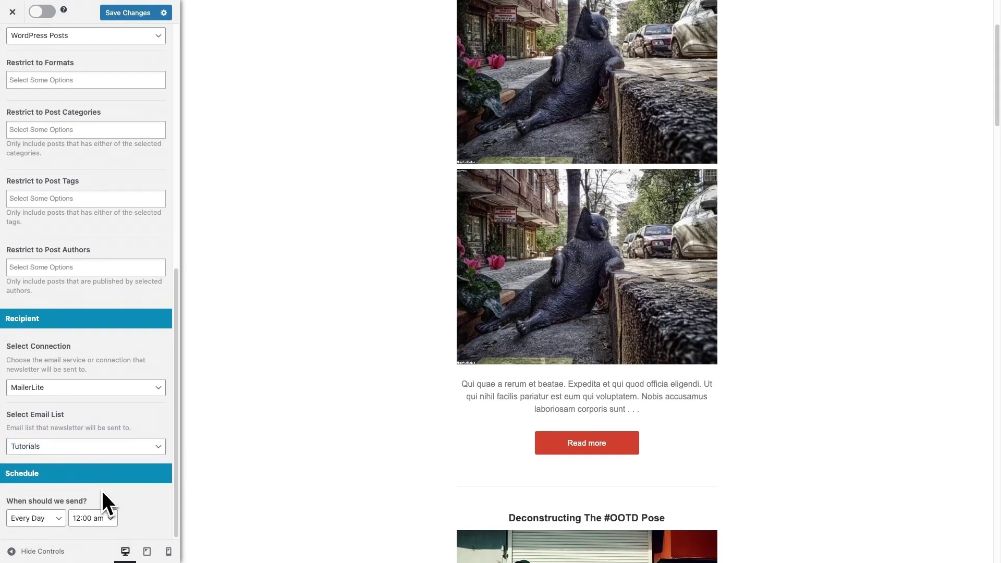
{"action": "left_click", "coordinate": [49, 518]}
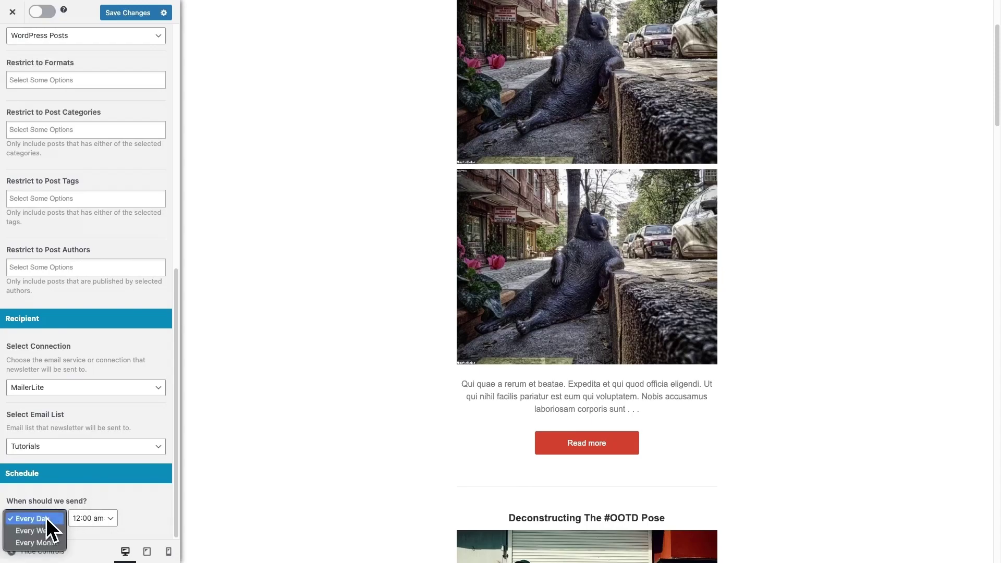
{"action": "left_click", "coordinate": [46, 530]}
{"action": "scroll", "coordinate": [53, 526], "scroll_direction": "down", "scroll_amount": 1}
{"action": "left_click", "coordinate": [78, 502]}
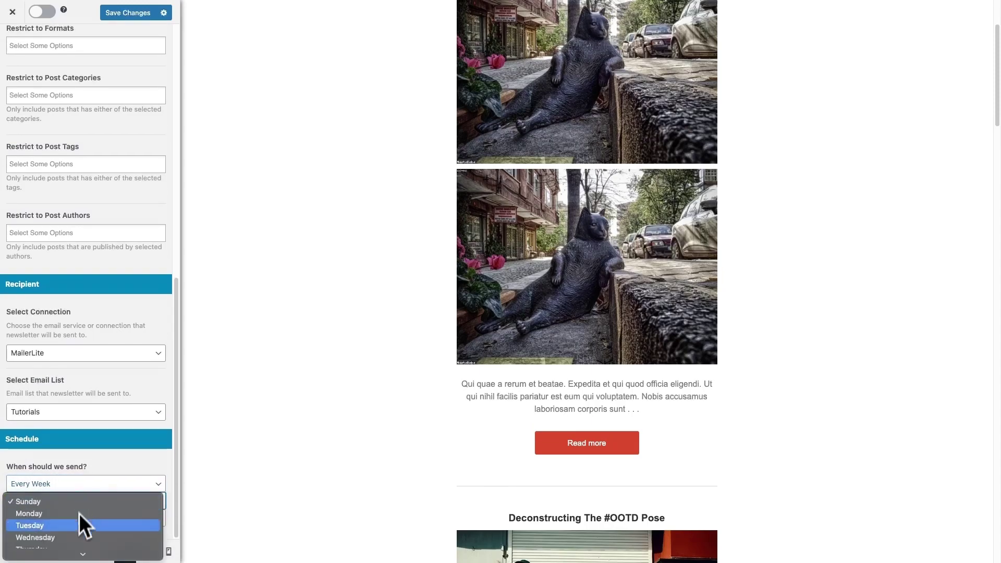
{"action": "left_click", "coordinate": [57, 479]}
{"action": "left_click", "coordinate": [50, 521]}
{"action": "scroll", "coordinate": [53, 532], "scroll_direction": "down", "scroll_amount": 3}
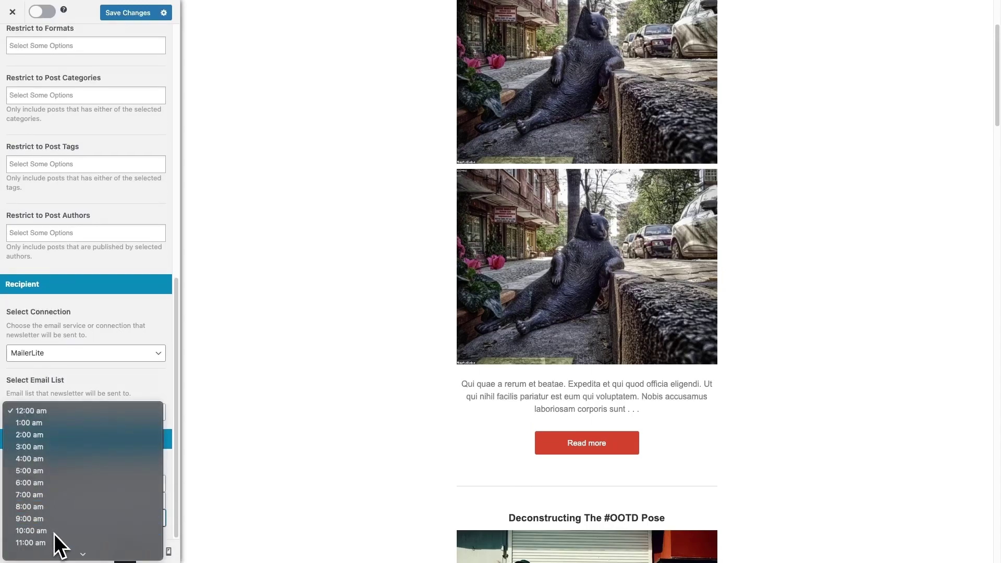
{"action": "left_click", "coordinate": [92, 482]}
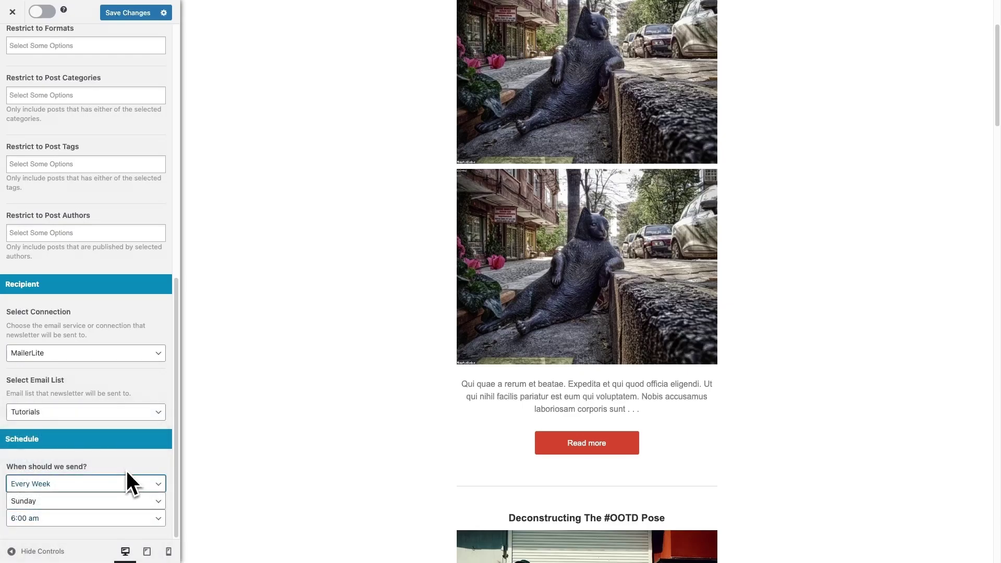
- Leave the automation settings and review the email body's background color and custom CSS options
{"action": "scroll", "coordinate": [127, 469], "scroll_direction": "up", "scroll_amount": 1}
{"action": "scroll", "coordinate": [127, 469], "scroll_direction": "up", "scroll_amount": 10}
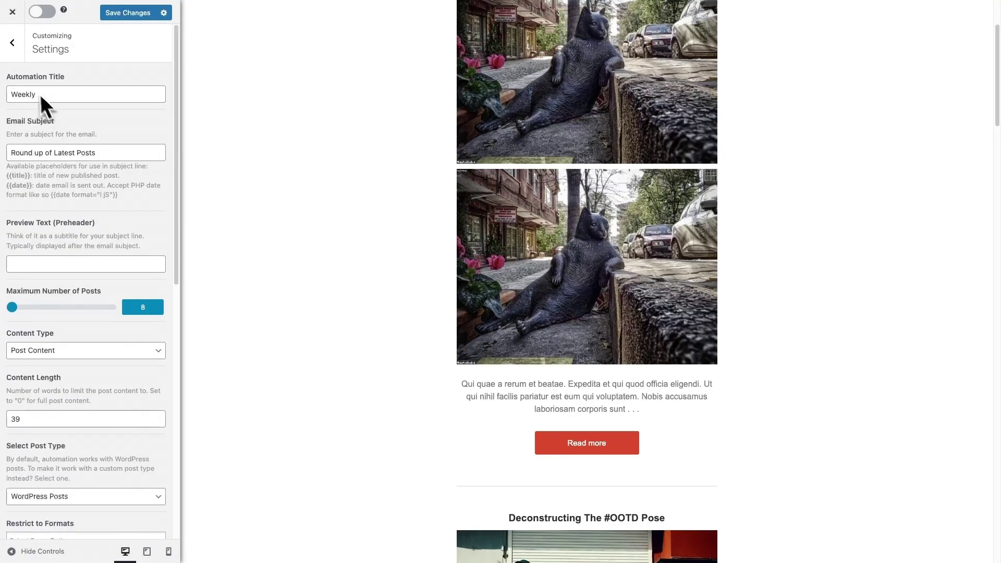
{"action": "left_click", "coordinate": [13, 55]}
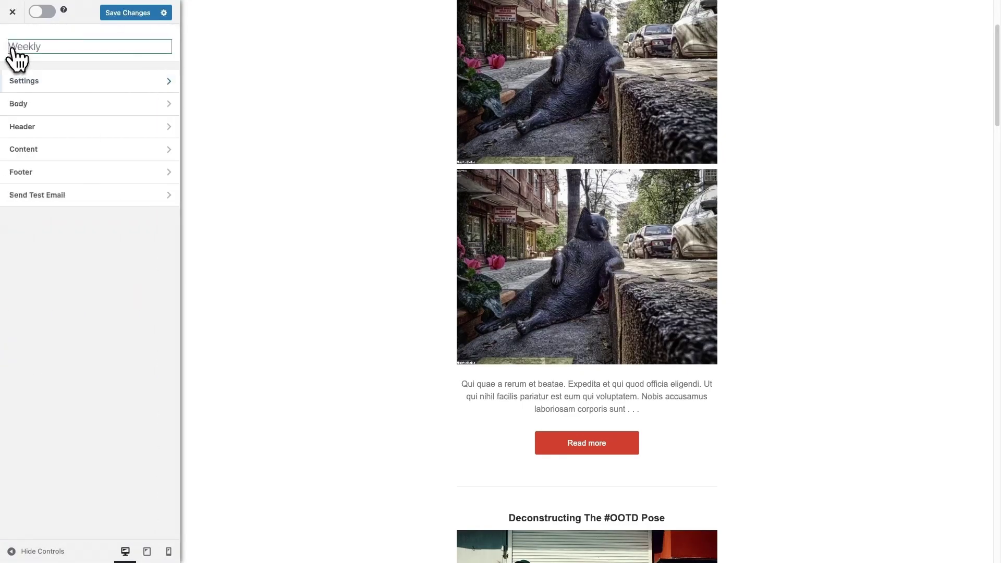
{"action": "left_click", "coordinate": [81, 105]}
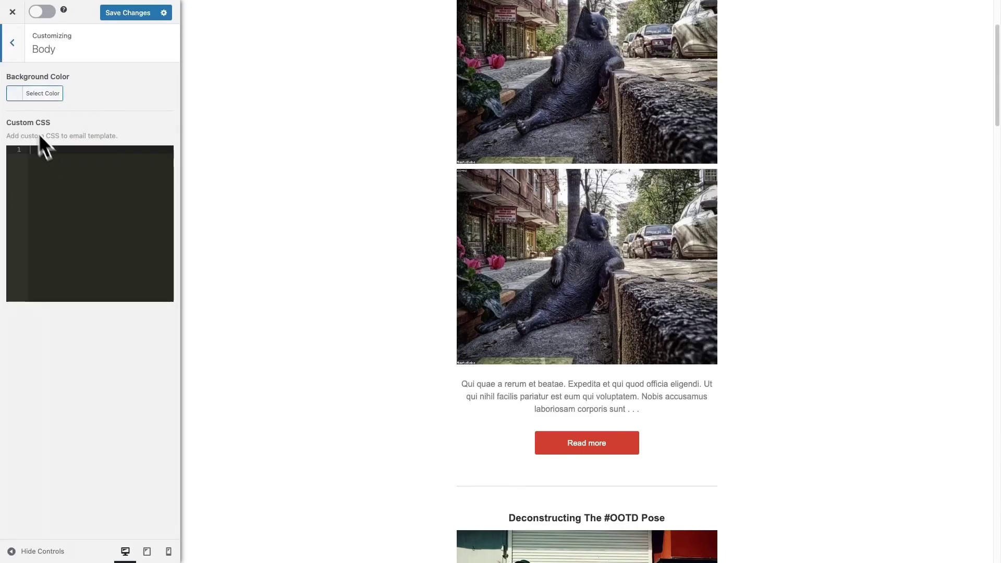
{"action": "left_click", "coordinate": [11, 42]}
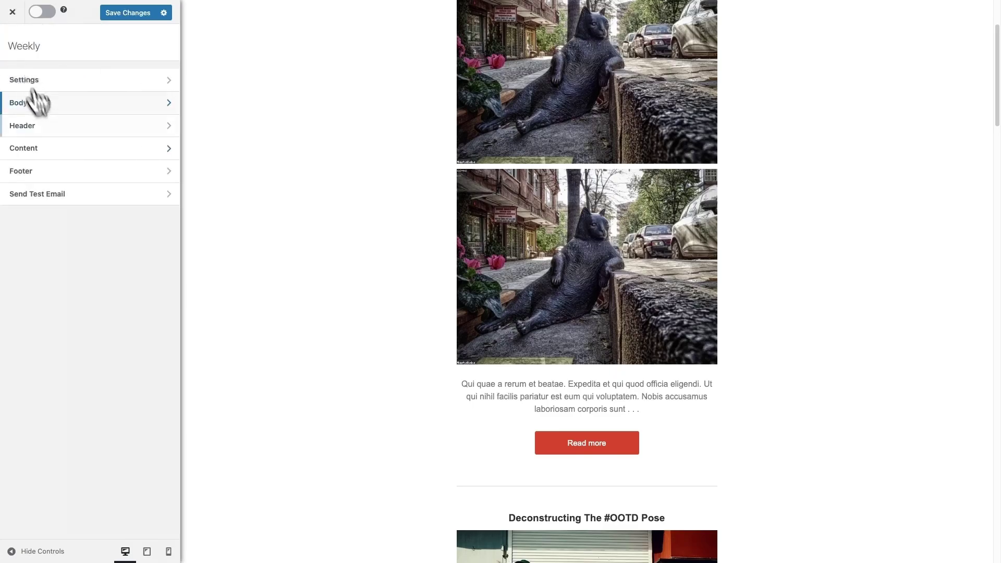
- Review the header's general and style options, switching header removal on and back off
{"action": "left_click", "coordinate": [73, 138]}
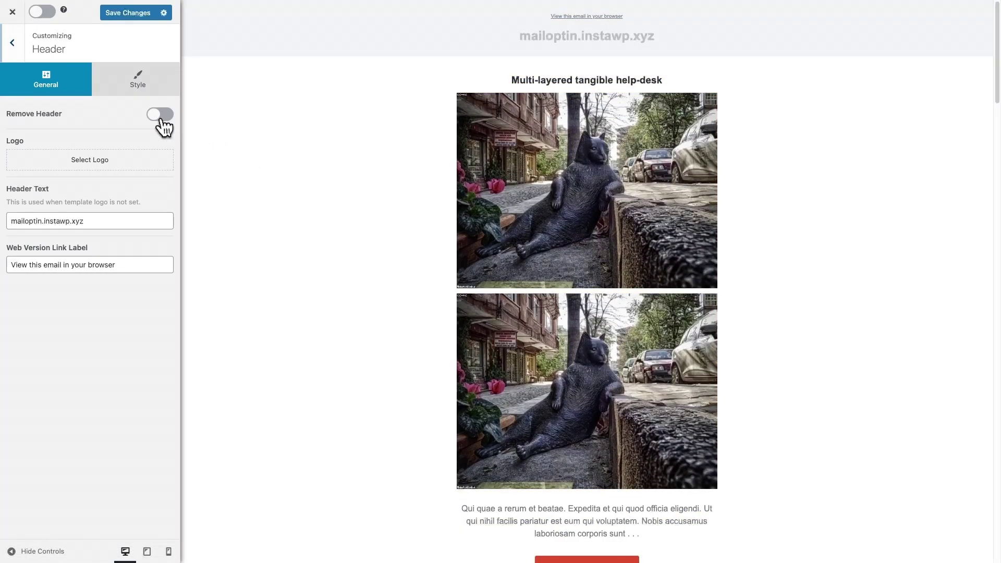
{"action": "left_click", "coordinate": [161, 115]}
{"action": "left_click", "coordinate": [161, 116]}
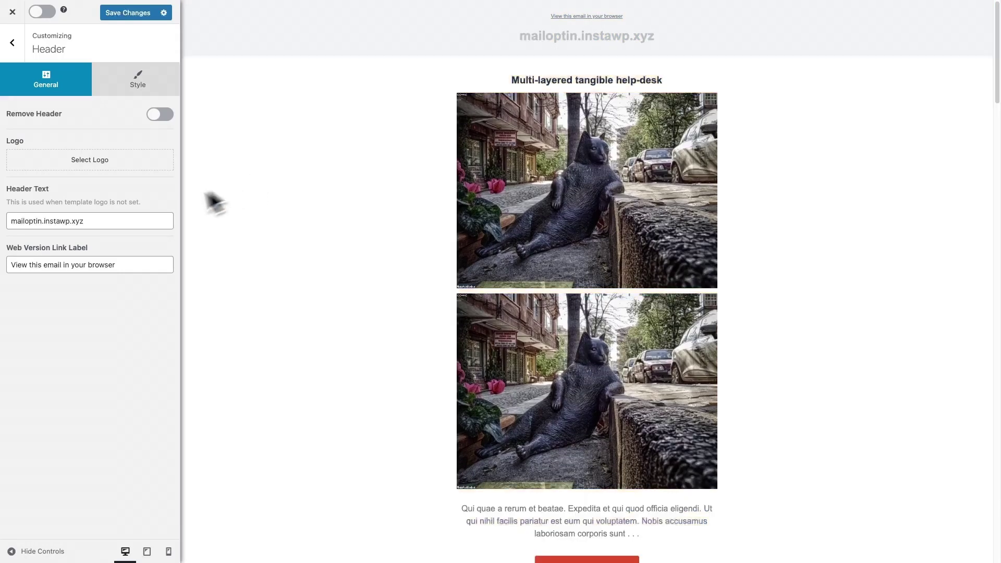
{"action": "left_click", "coordinate": [126, 87]}
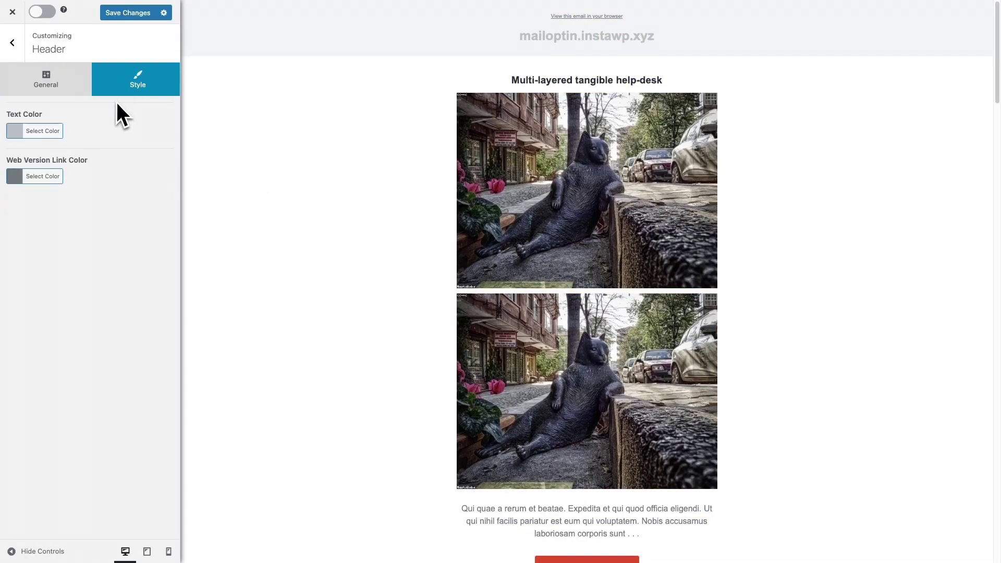
{"action": "left_click", "coordinate": [12, 43]}
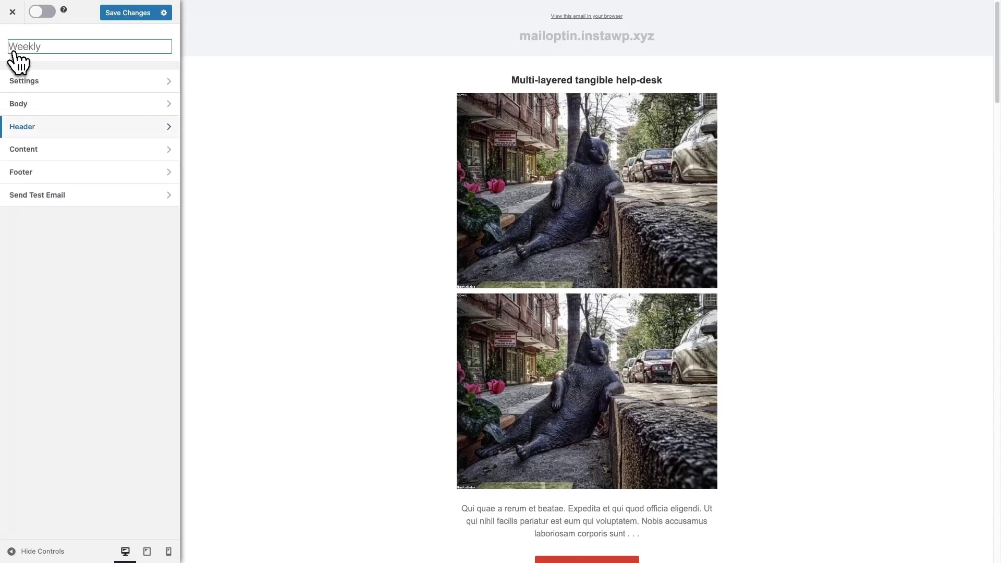
- Try adding the text "random" before the main content, clear it and close that content editor
{"action": "left_click", "coordinate": [50, 148]}
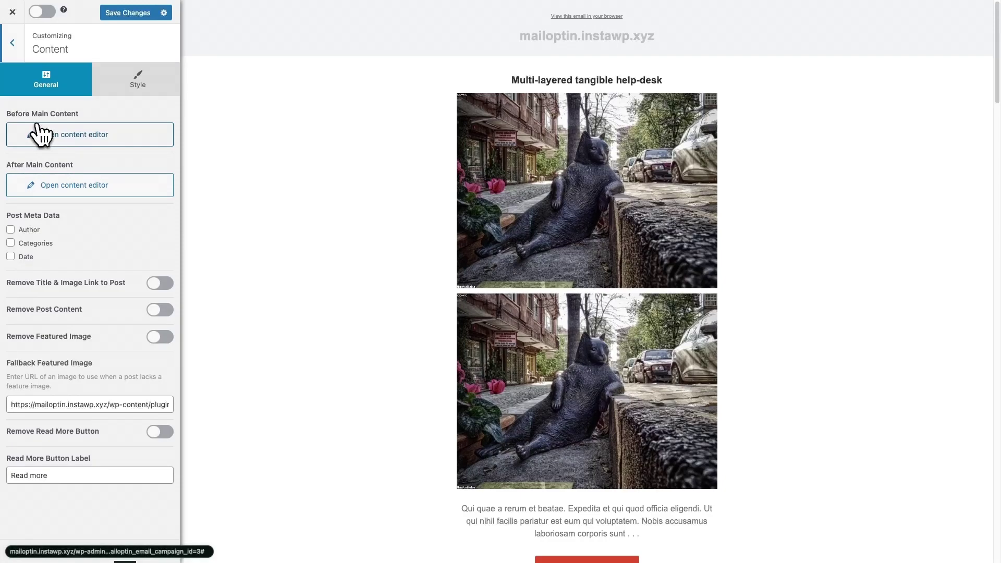
{"action": "left_click", "coordinate": [63, 138]}
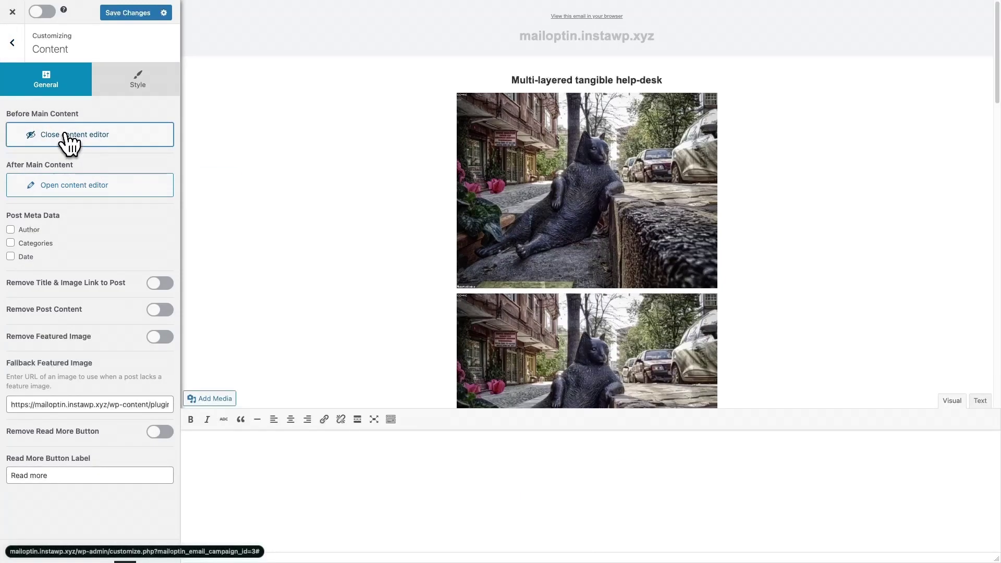
{"action": "left_click", "coordinate": [242, 446]}
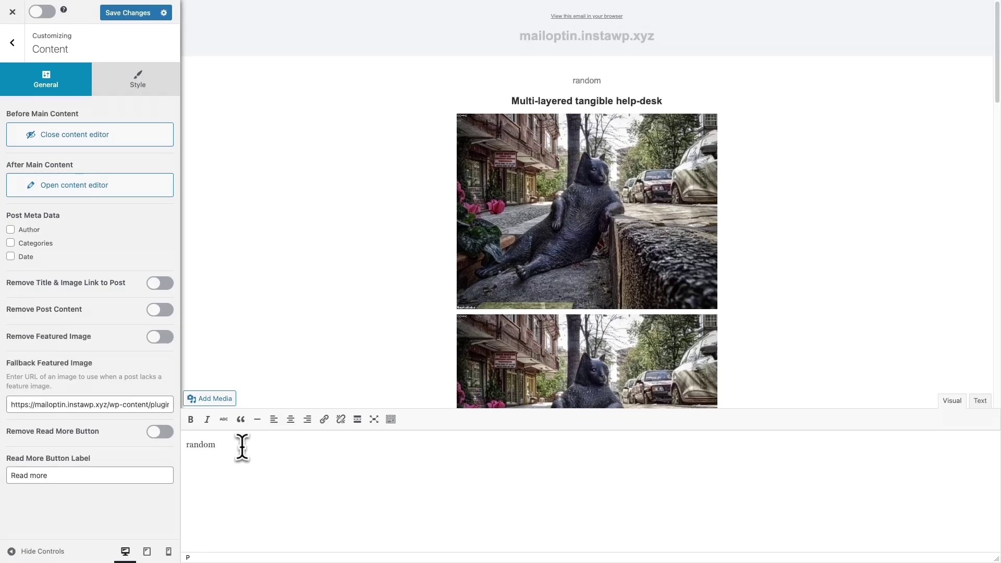
{"action": "key", "text": "ctrl+a"}
{"action": "key", "text": "BackSpace"}
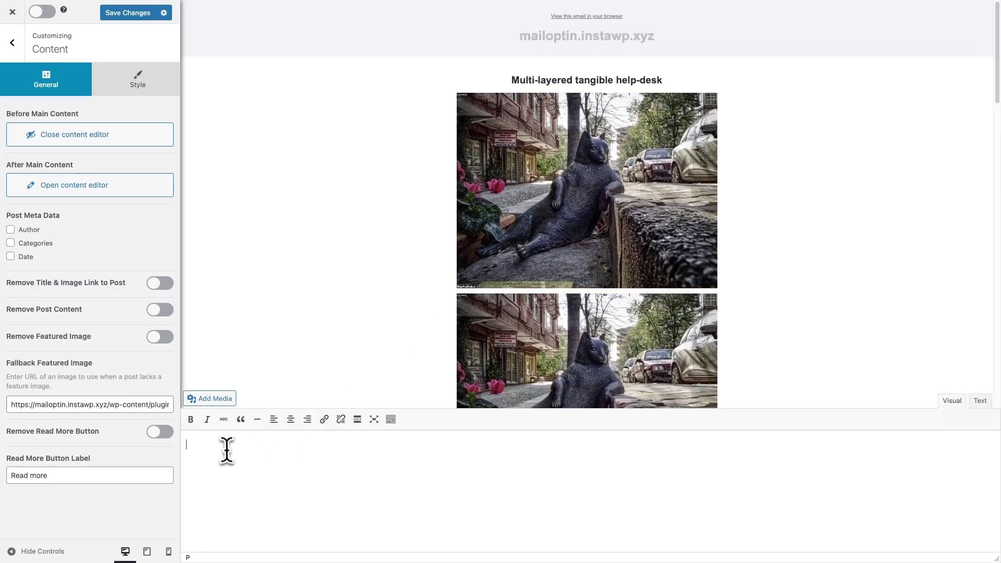
{"action": "left_click", "coordinate": [121, 138]}
- Try adding the text "random" after the main content, clear it and close that content editor
{"action": "left_click", "coordinate": [101, 188]}
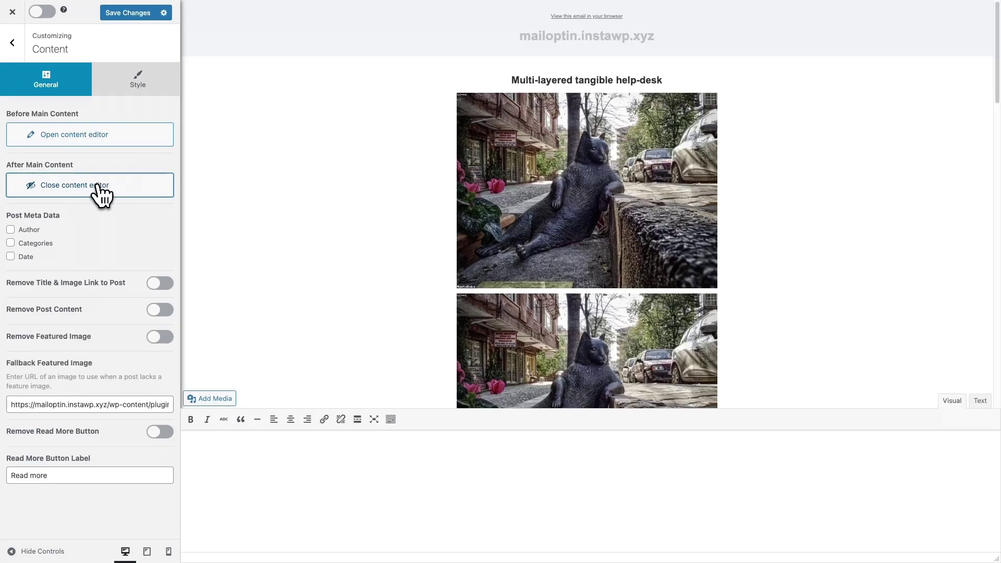
{"action": "scroll", "coordinate": [491, 286], "scroll_direction": "down", "scroll_amount": 10}
{"action": "scroll", "coordinate": [491, 286], "scroll_direction": "down", "scroll_amount": 12}
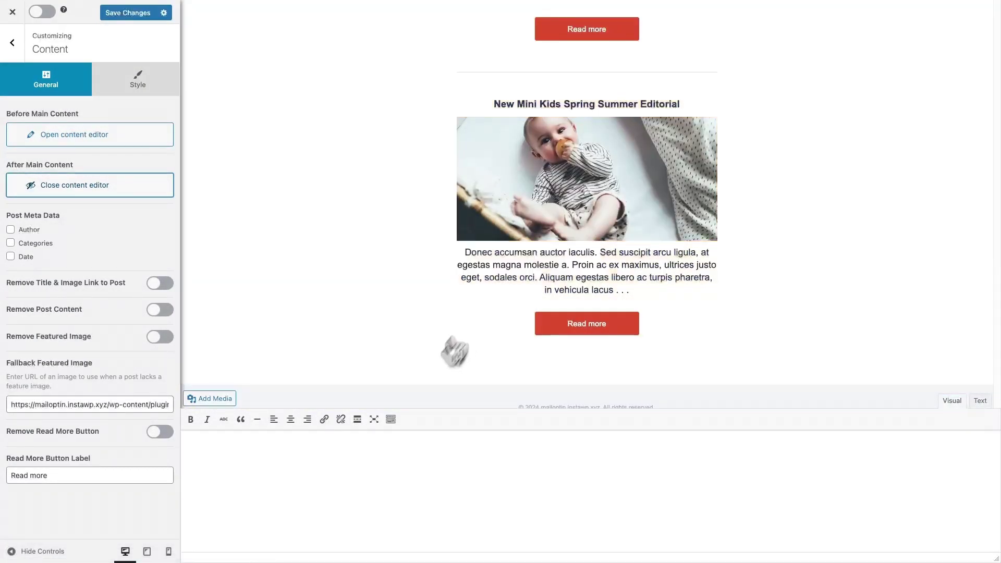
{"action": "left_click", "coordinate": [363, 463]}
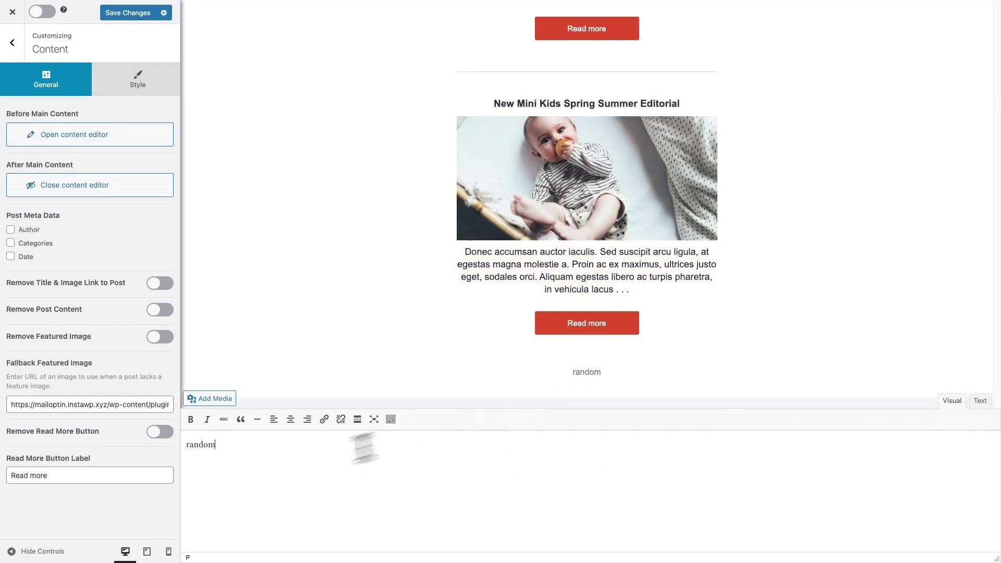
{"action": "double_click", "coordinate": [207, 467]}
{"action": "key", "text": "BackSpace"}
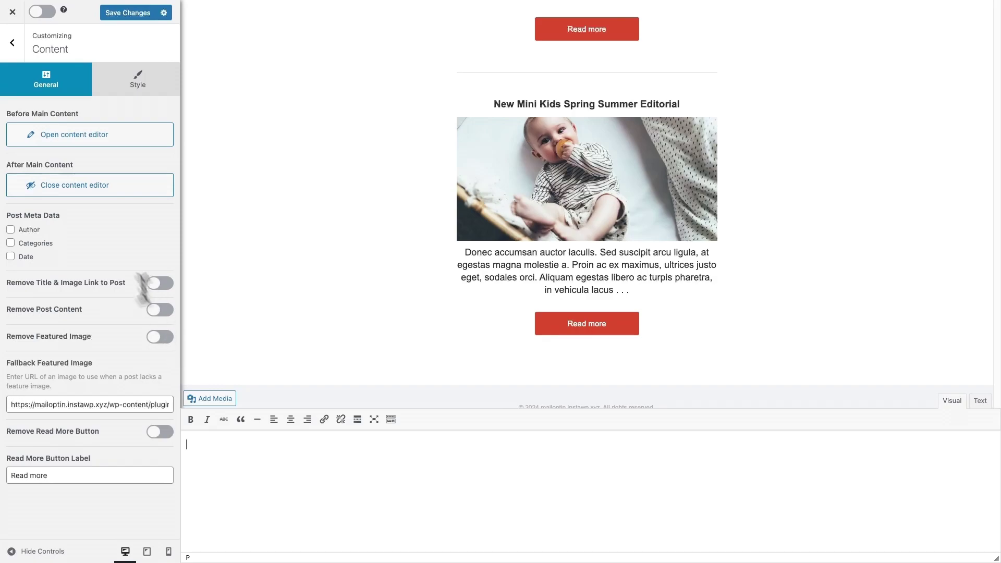
{"action": "left_click", "coordinate": [92, 192]}
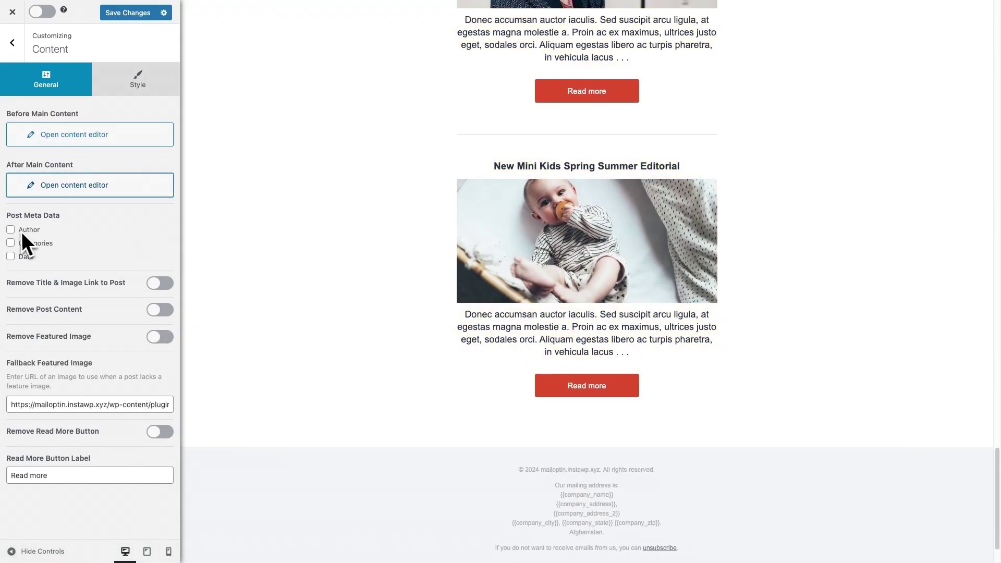
- Include the author, categories and date as post meta data in the digest
{"action": "left_click", "coordinate": [11, 230]}
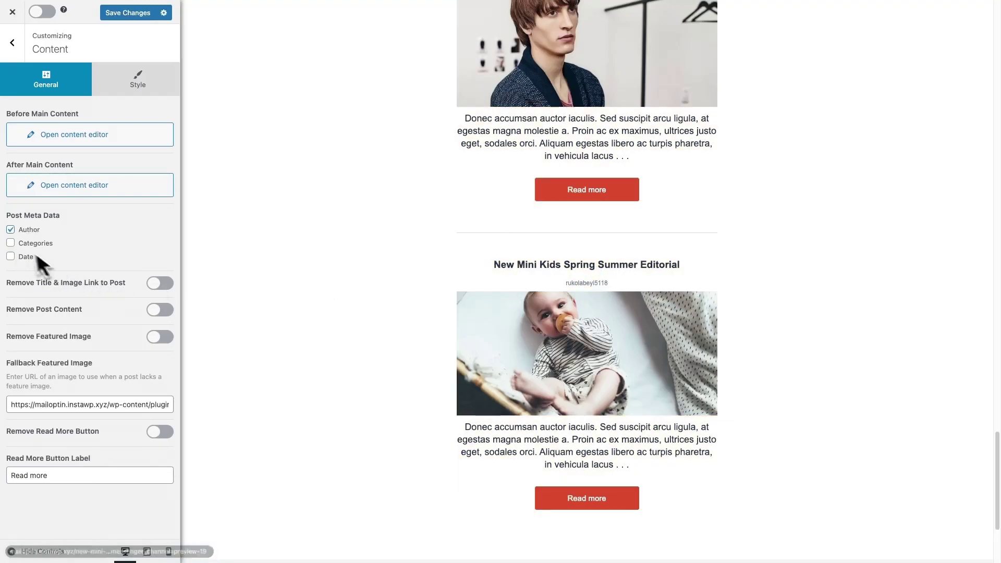
{"action": "left_click", "coordinate": [10, 243]}
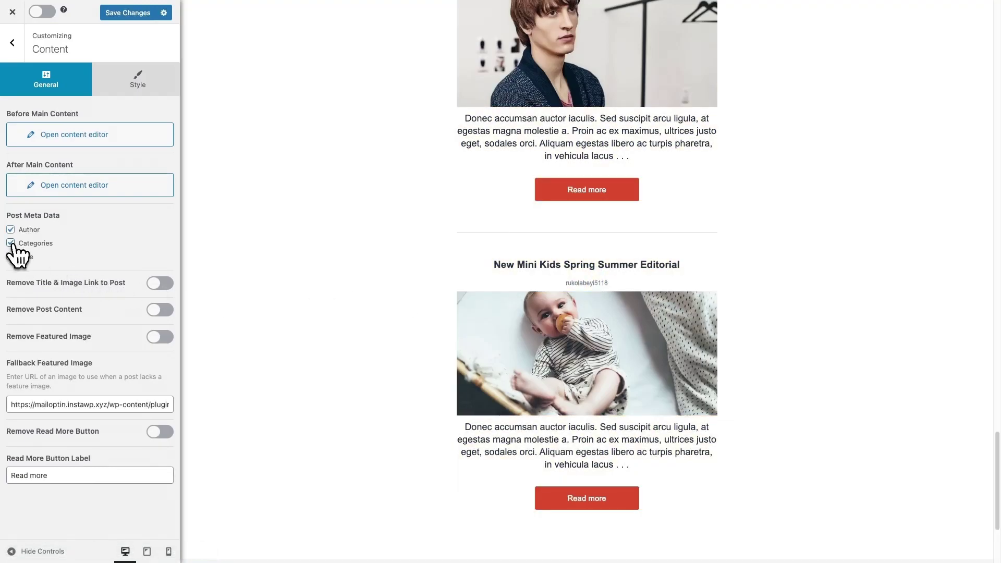
{"action": "left_click", "coordinate": [11, 256]}
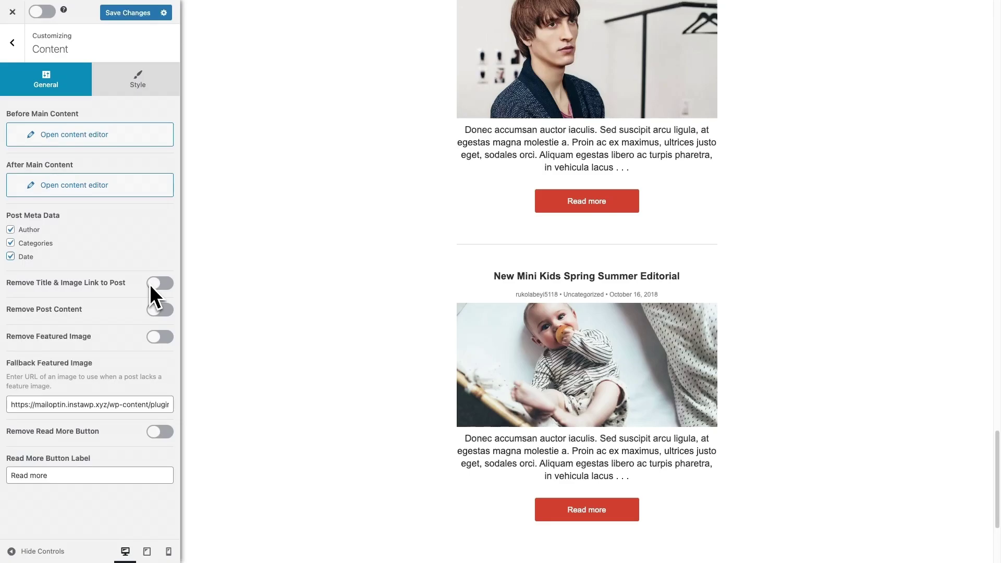
- Try removing the post content, featured image and read more button one at a time, restoring each one
{"action": "left_click", "coordinate": [158, 312]}
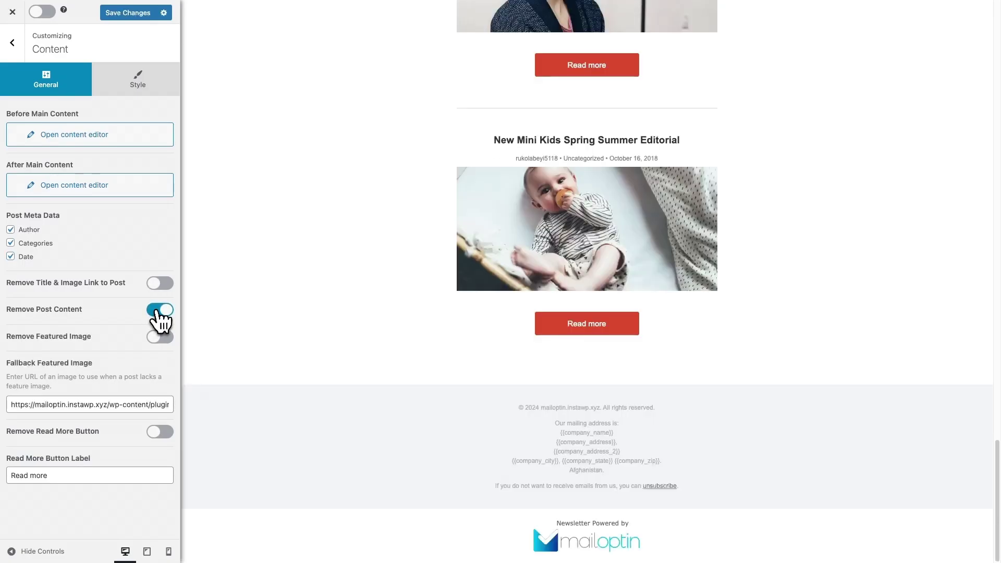
{"action": "left_click", "coordinate": [160, 316]}
{"action": "left_click", "coordinate": [160, 339]}
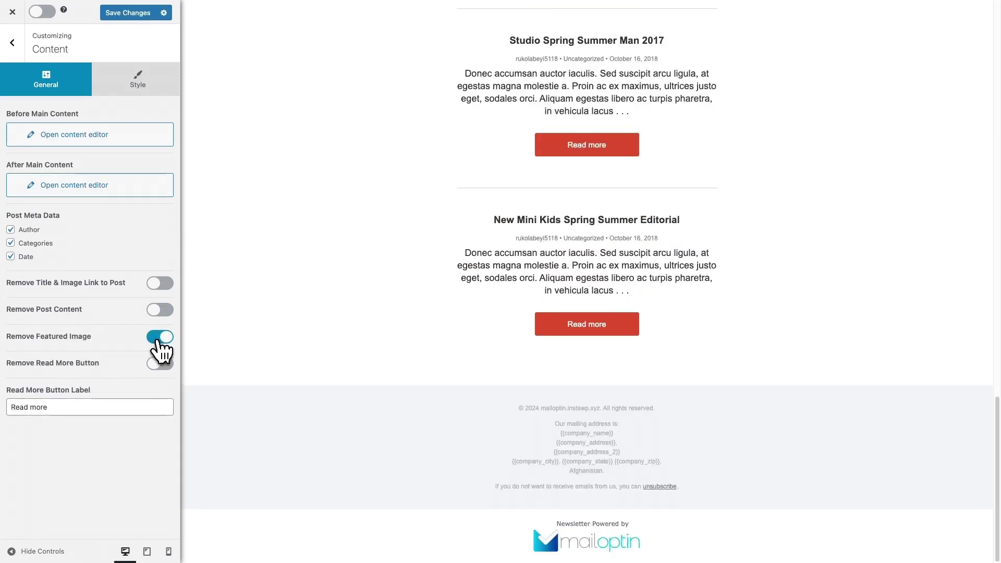
{"action": "left_click", "coordinate": [159, 339]}
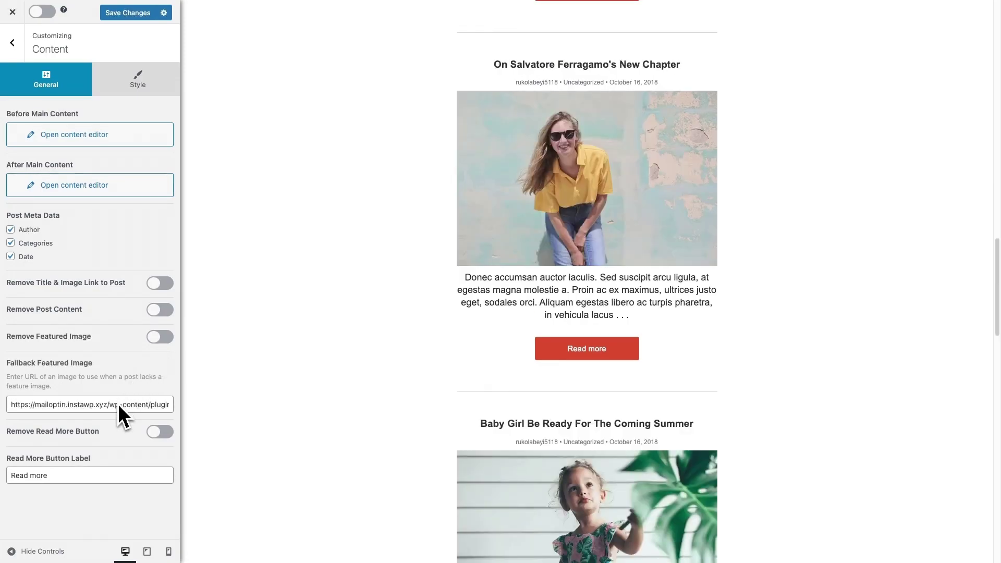
{"action": "left_click", "coordinate": [156, 434]}
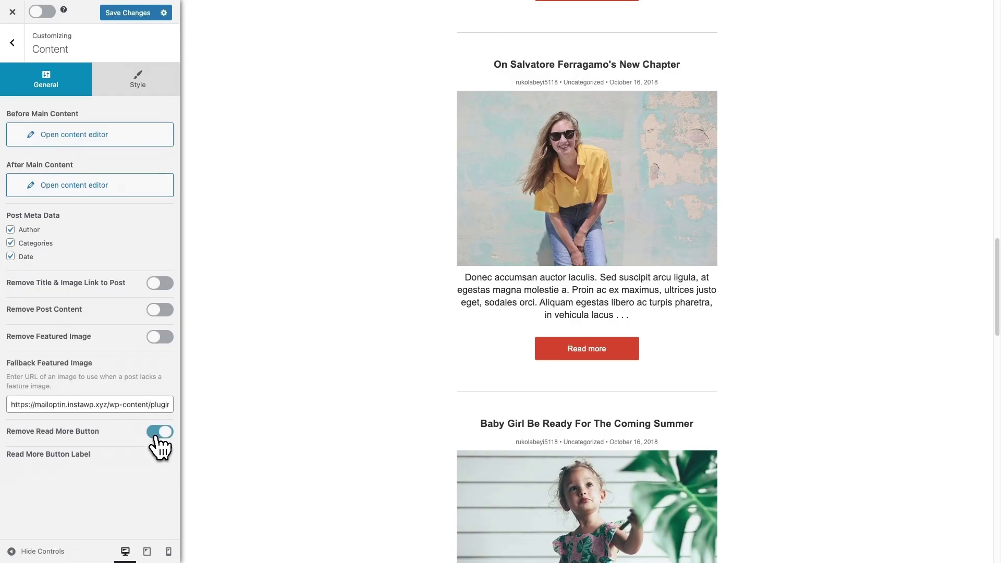
{"action": "left_click", "coordinate": [156, 434]}
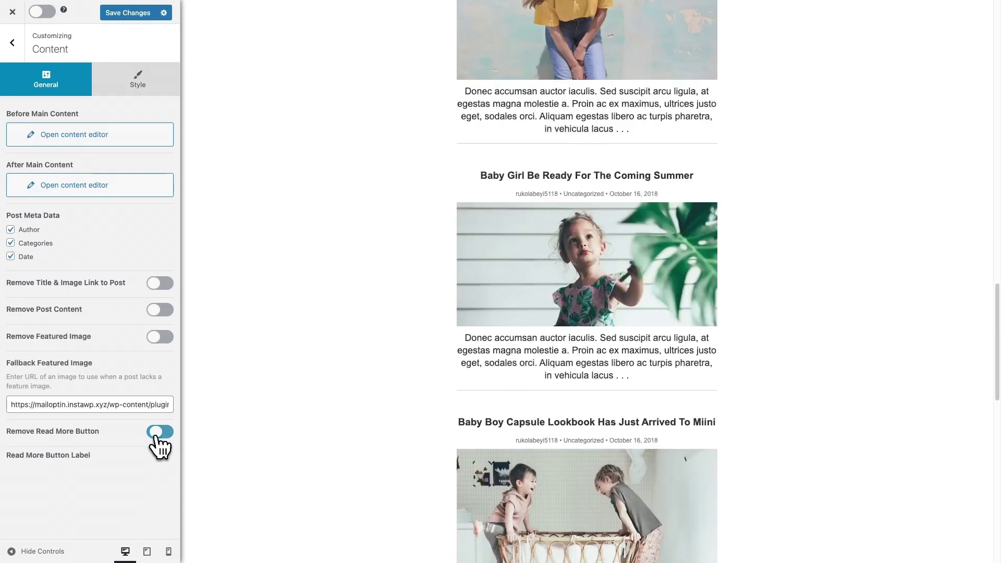
- Set the read more button's label to "Read More" and review the content's style options
{"action": "left_click", "coordinate": [35, 475]}
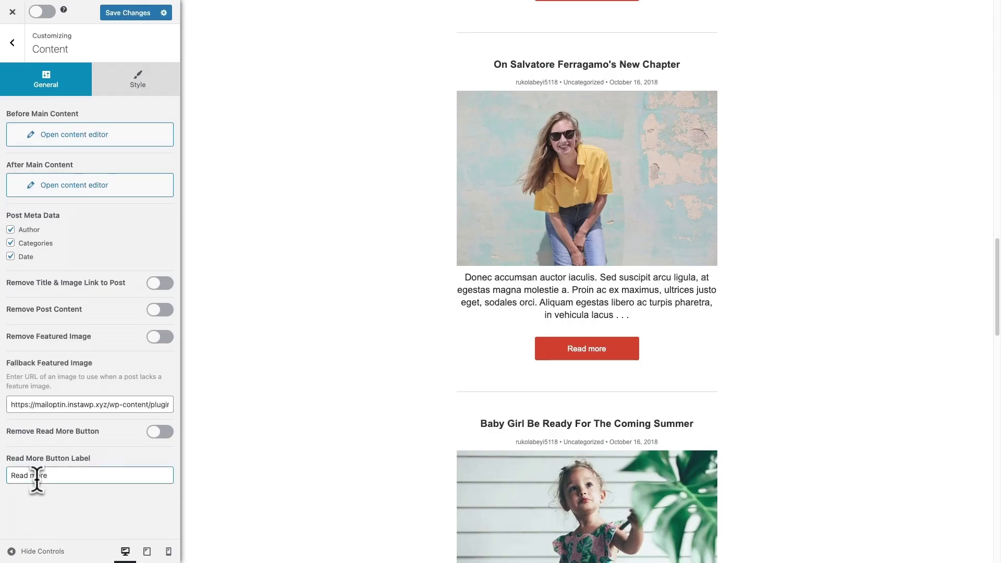
{"action": "key", "text": "BackSpace"}
{"action": "type", "text": "M"}
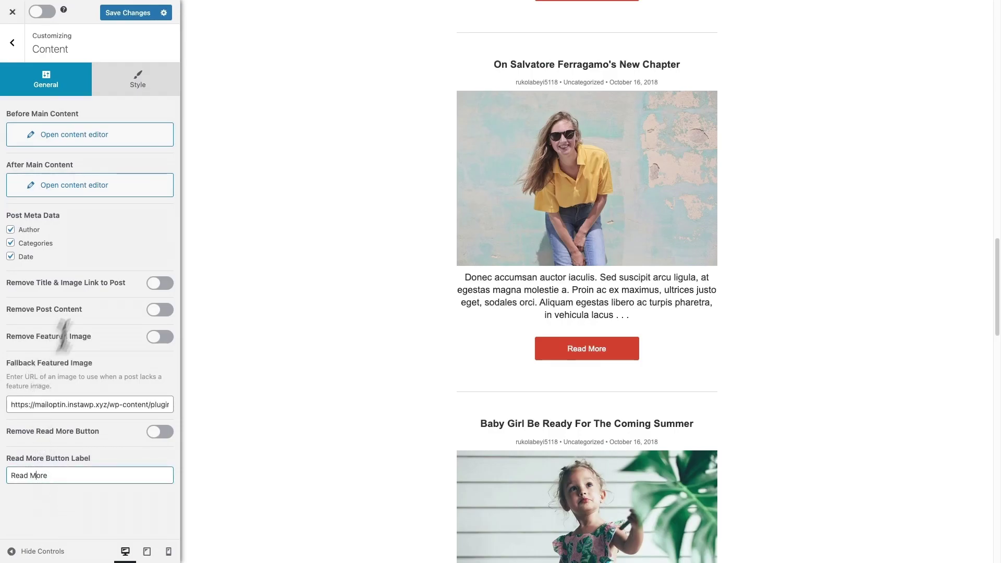
{"action": "left_click", "coordinate": [120, 83]}
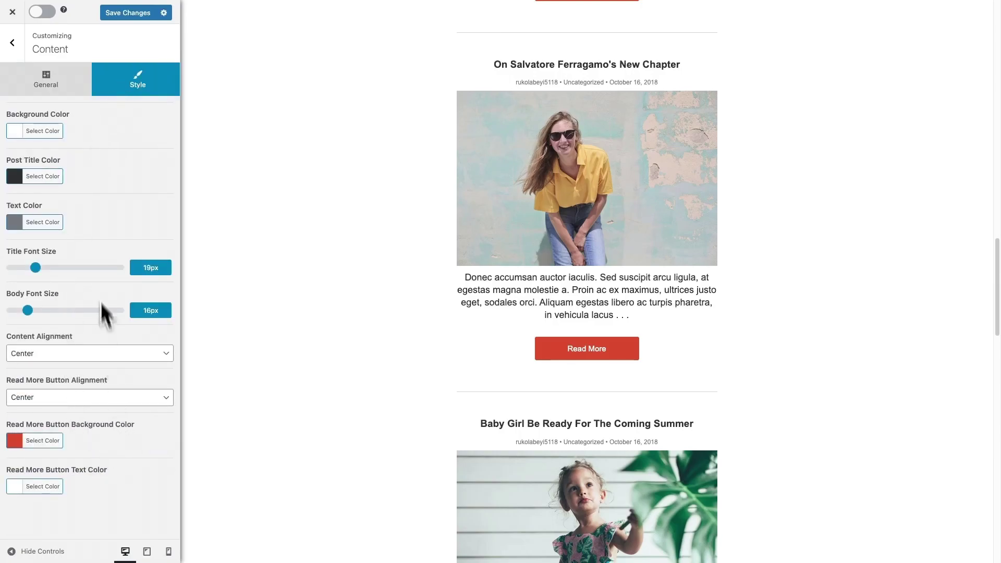
{"action": "left_click", "coordinate": [12, 45]}
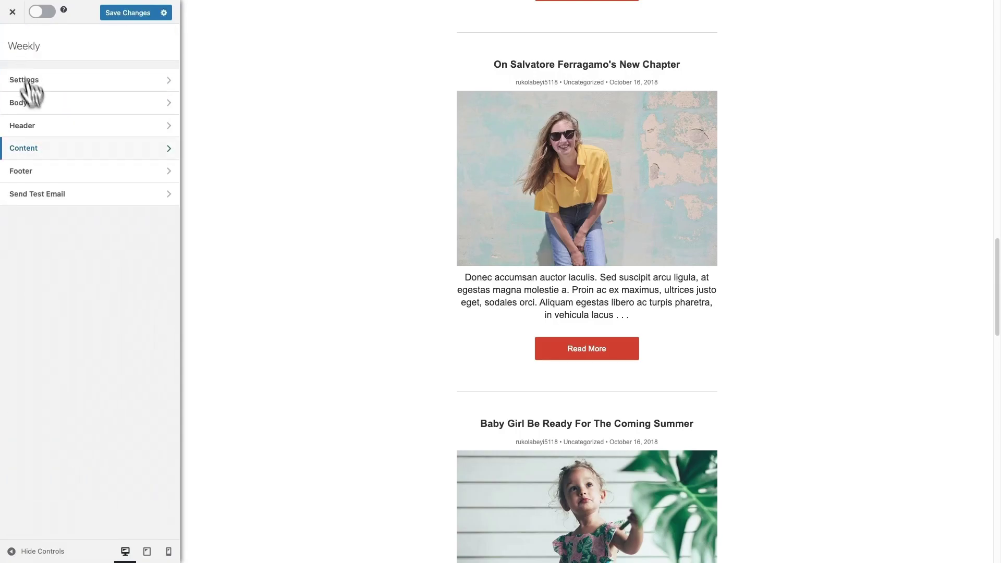
- Review the general and style options of the email template's footer
{"action": "left_click", "coordinate": [68, 172]}
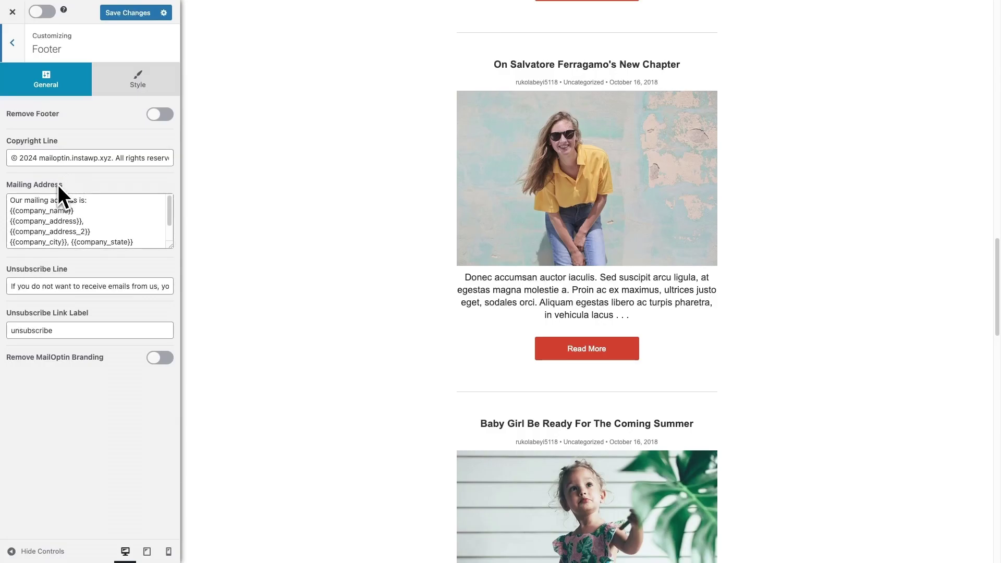
{"action": "left_click", "coordinate": [137, 87]}
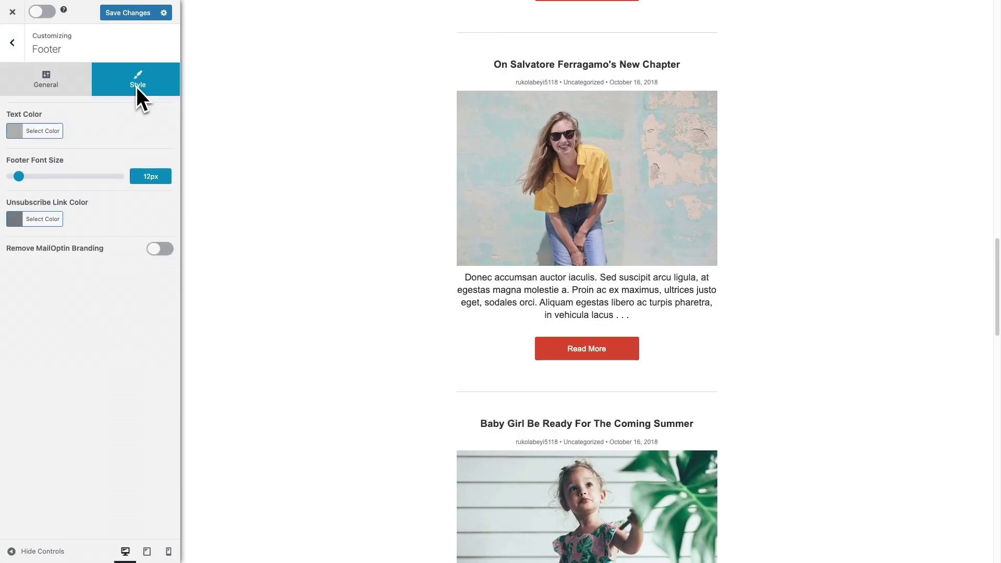
{"action": "left_click", "coordinate": [12, 52]}
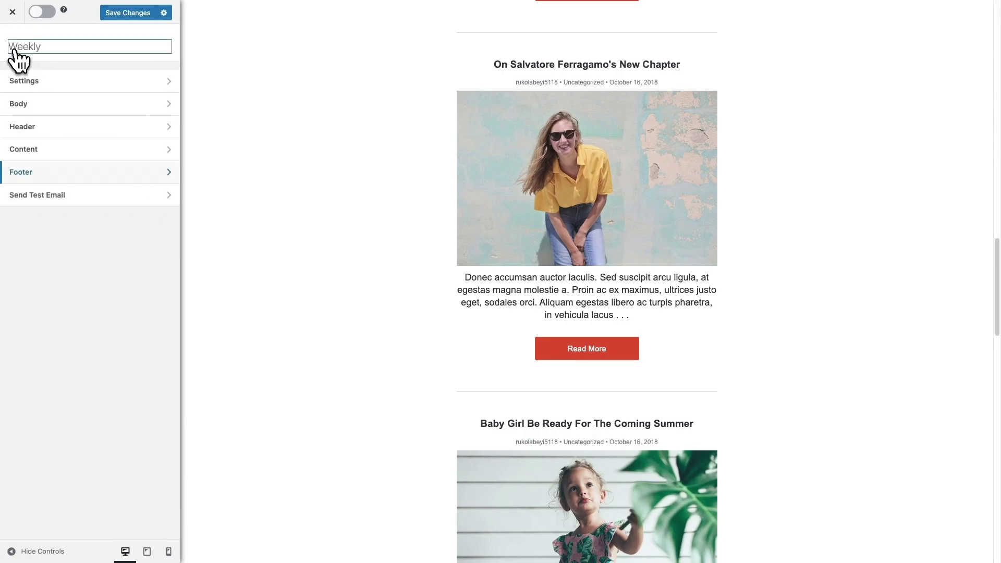
- Enter the temporary inbox's email address as the test recipient and send a test email
{"action": "left_click", "coordinate": [76, 196]}
{"action": "key", "text": "ctrl+v"}
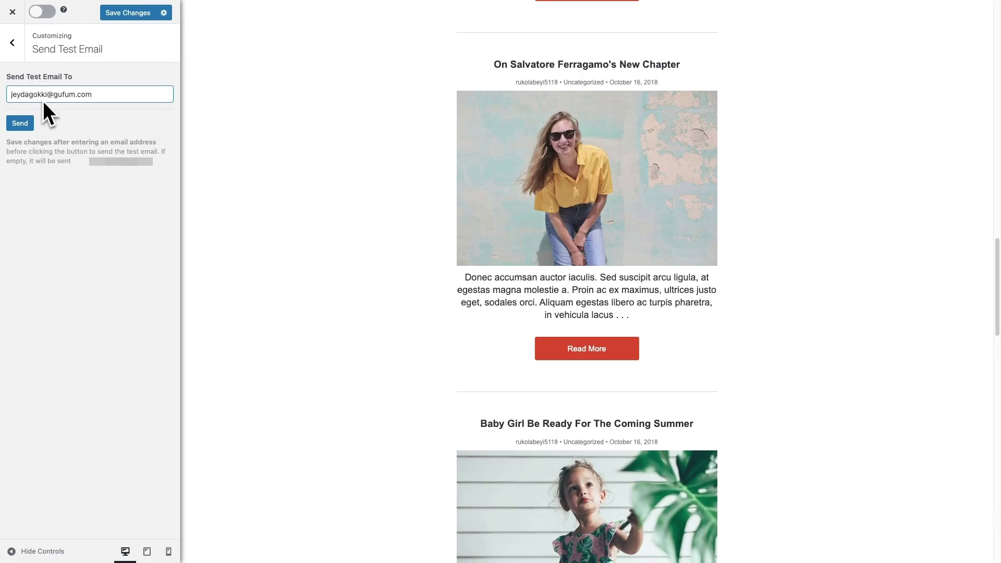
{"action": "left_click", "coordinate": [30, 124]}
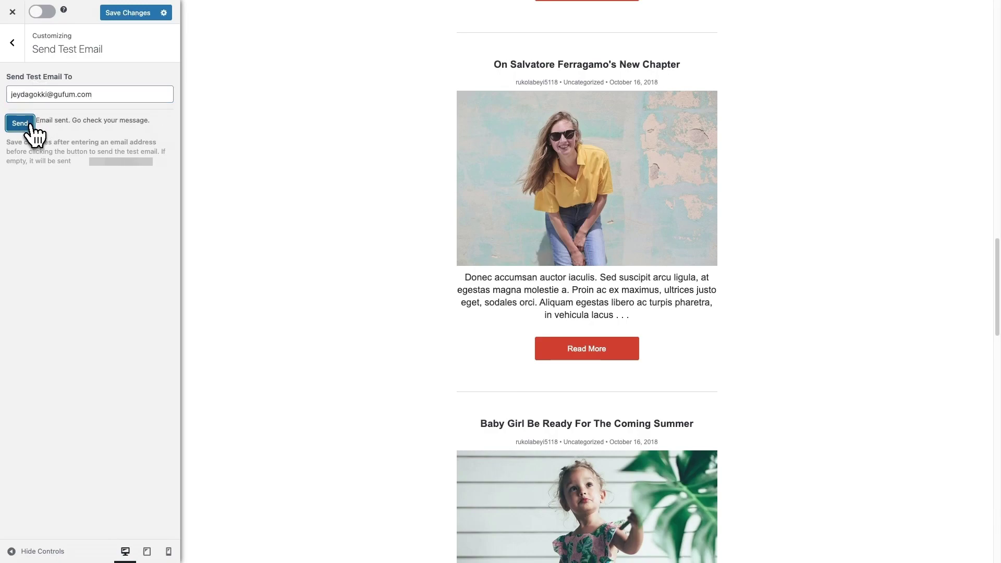
- Switch to the Tempail inbox and refresh it to check for the test email
{"action": "mouse_move", "coordinate": [2, 134]}
{"action": "left_click", "coordinate": [86, 62]}
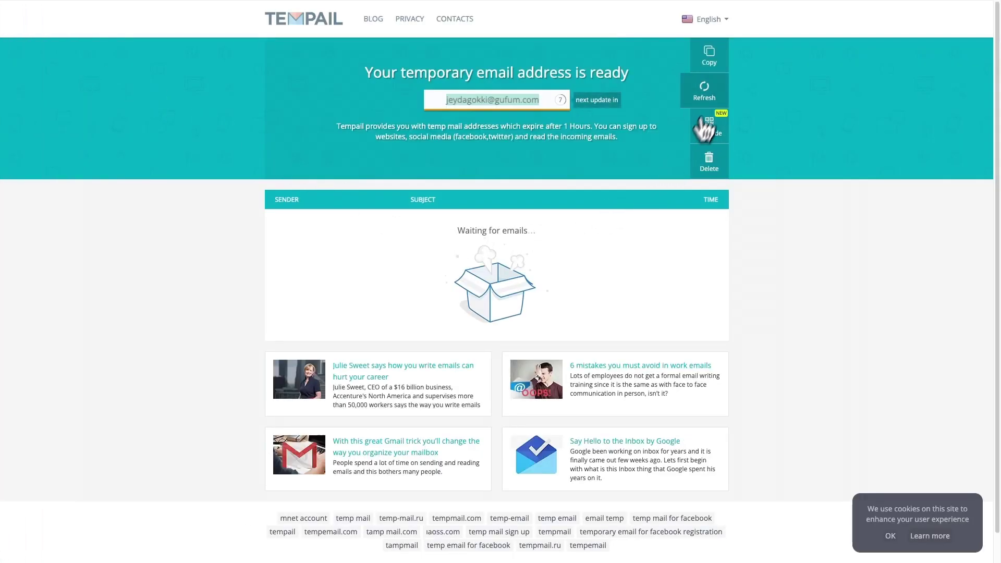
{"action": "left_click", "coordinate": [713, 93]}
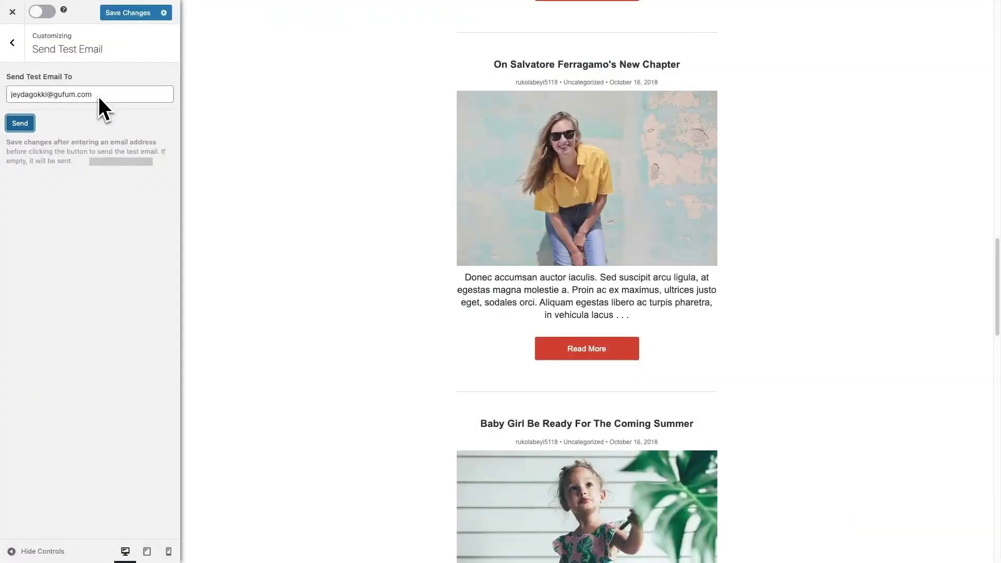
- Save the automation's changes and send the test email again
{"action": "left_click", "coordinate": [124, 16]}
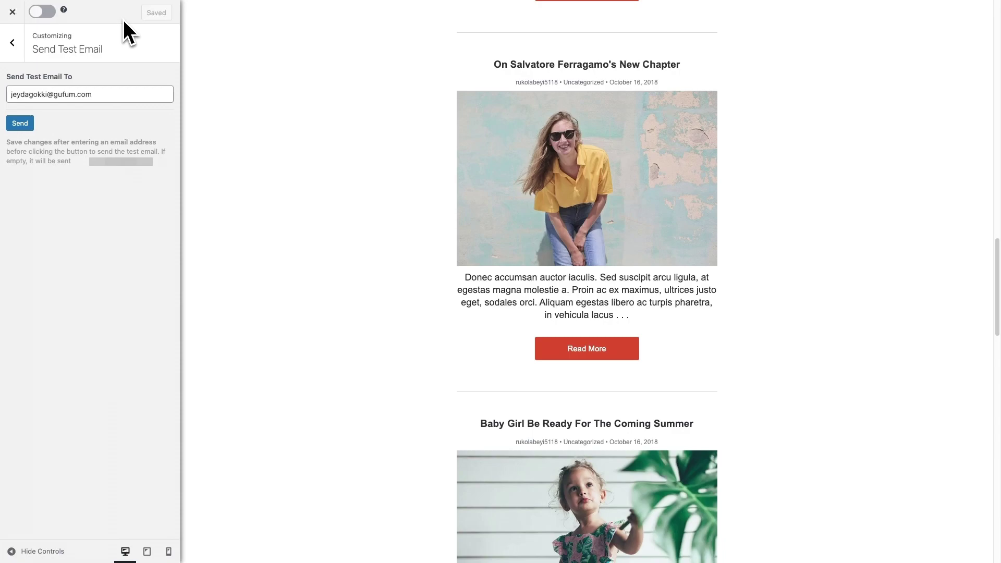
{"action": "left_click", "coordinate": [24, 125]}
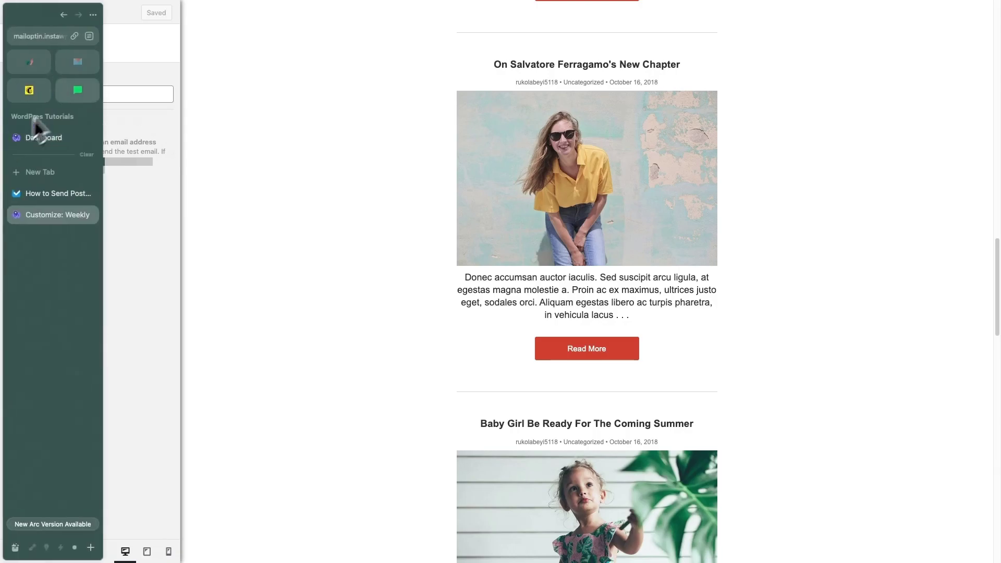
- Switch to Tempail, refresh the inbox and read through the "Round up of Latest Posts" email
{"action": "left_click", "coordinate": [22, 138]}
{"action": "left_click", "coordinate": [709, 103]}
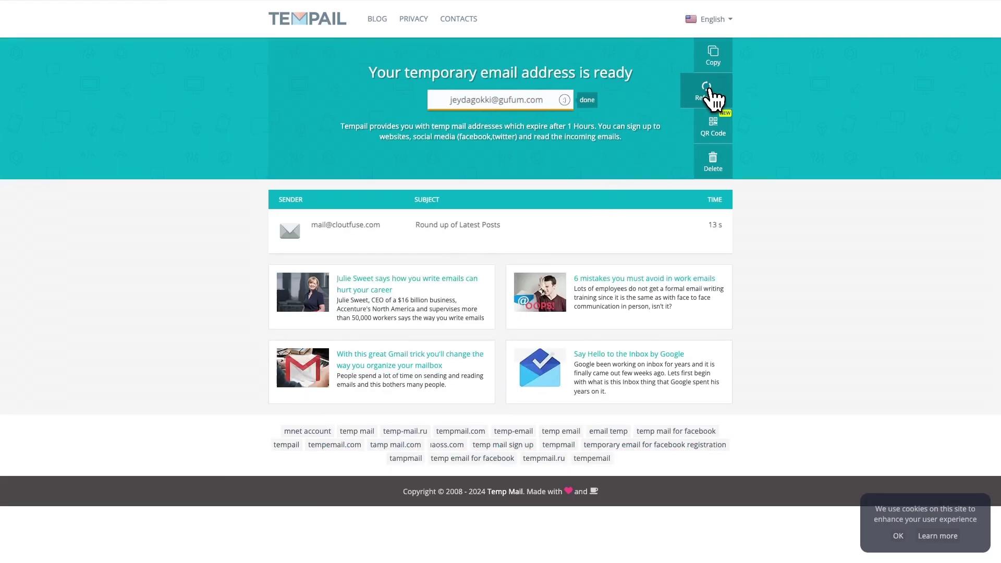
{"action": "left_click", "coordinate": [461, 227]}
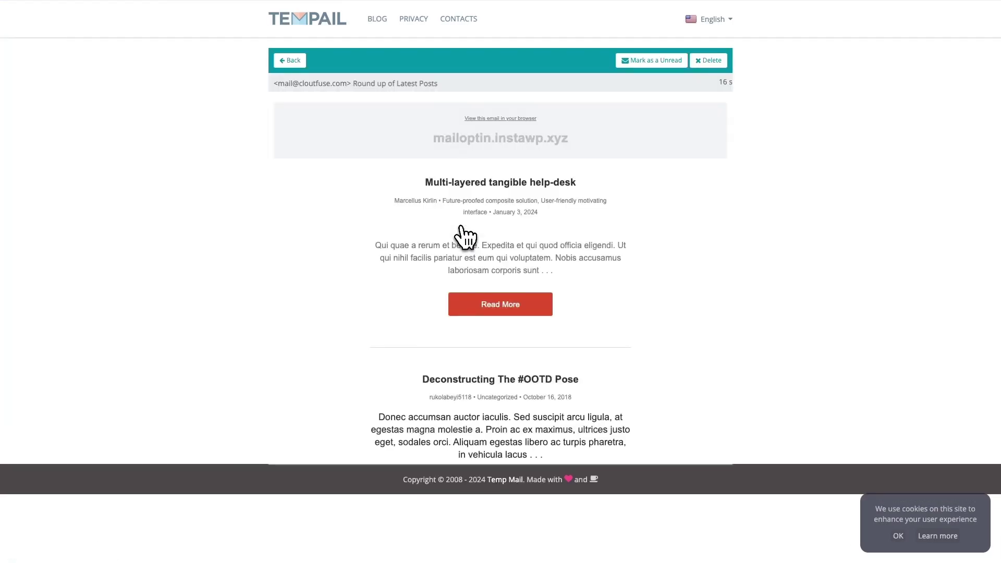
{"action": "scroll", "coordinate": [547, 264], "scroll_direction": "down", "scroll_amount": 15}
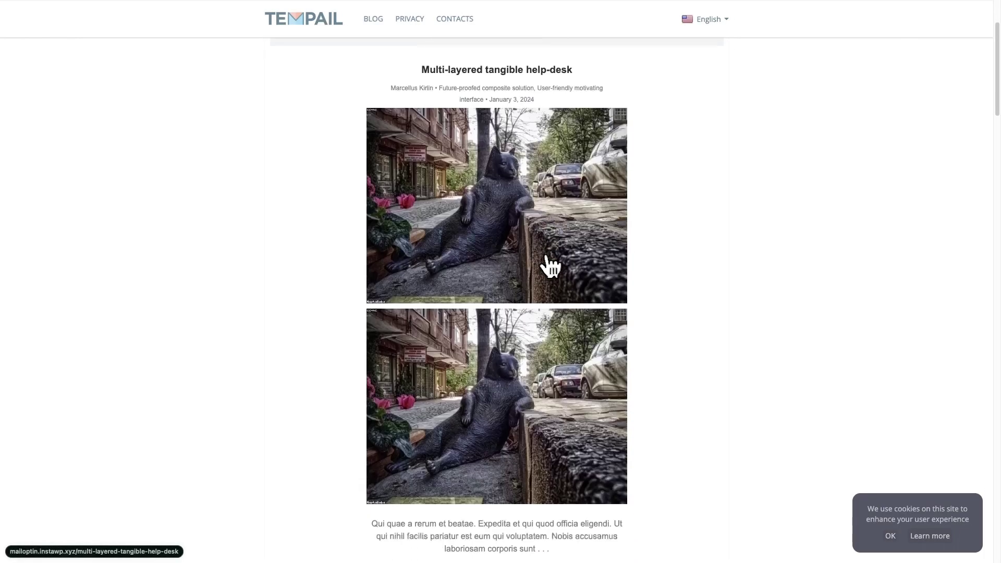
{"action": "scroll", "coordinate": [585, 268], "scroll_direction": "up", "scroll_amount": 15}
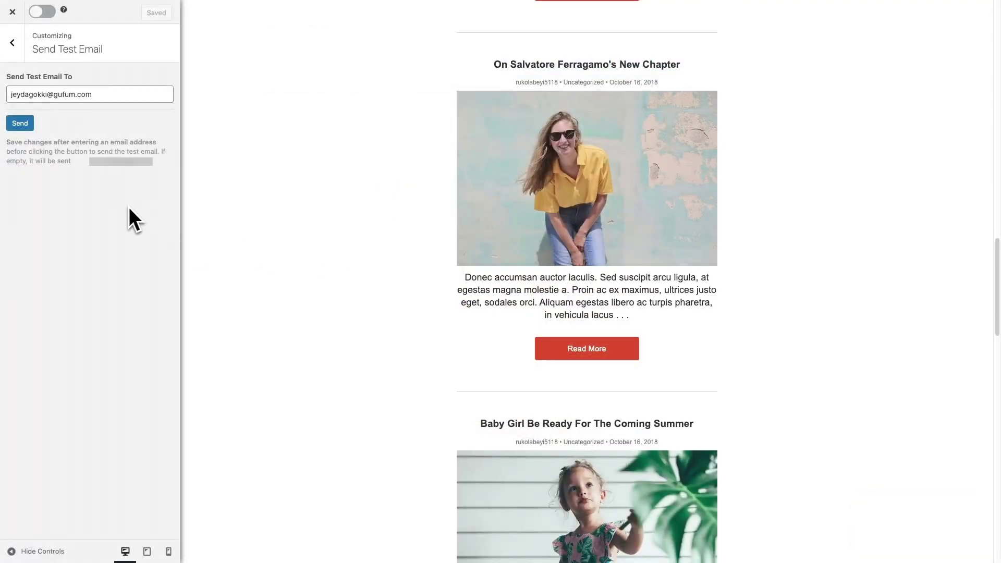
- Activate the Weekly email automation and return to its main list of sections
{"action": "left_click", "coordinate": [43, 12]}
{"action": "left_click", "coordinate": [20, 50]}
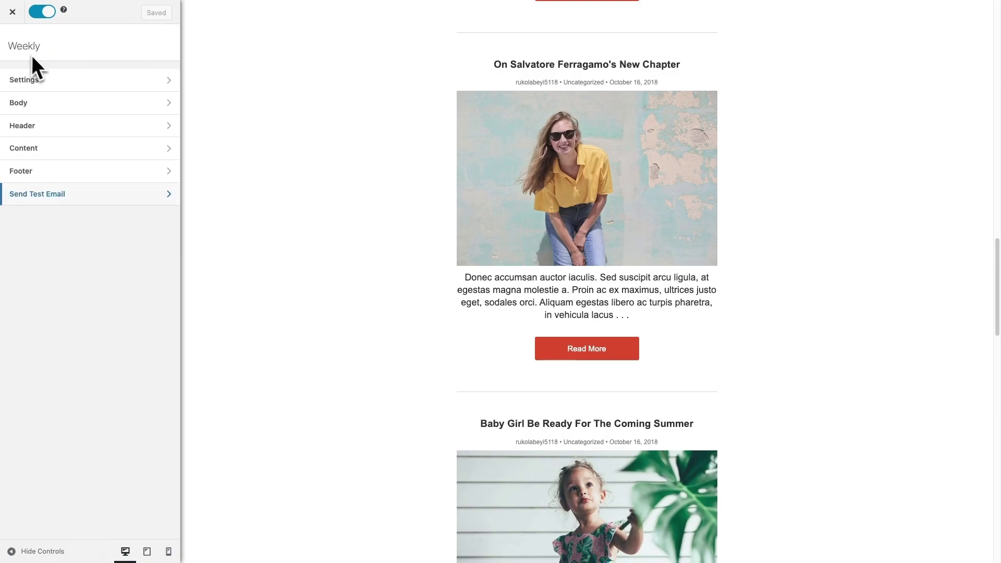